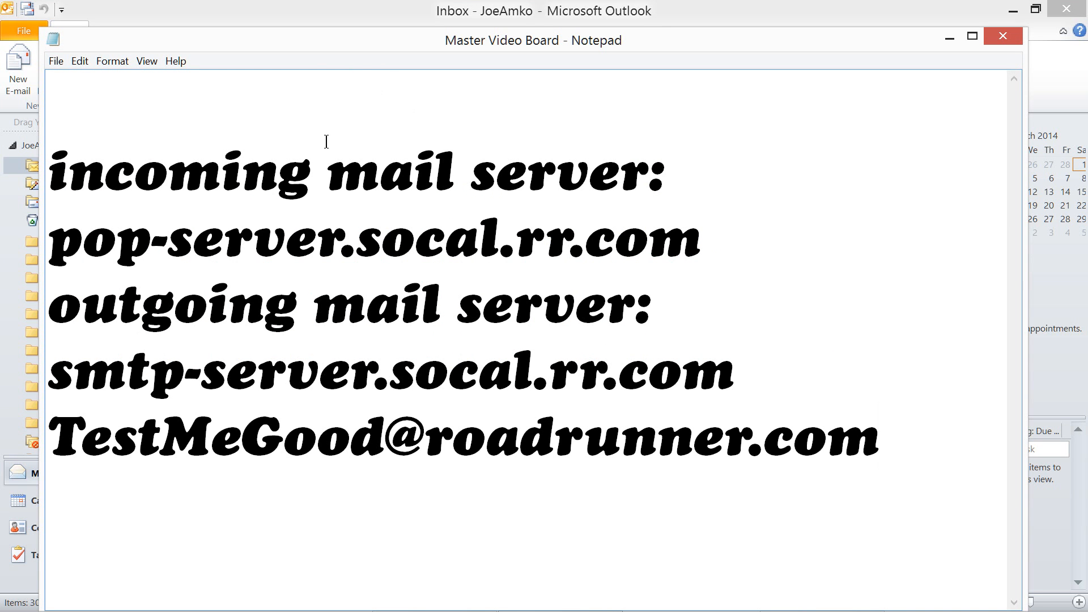
Review the Notepad notes for the incoming and outgoing mail server names and the sample address's e-mail domain
left_click_drag(472, 156, 34, 173)
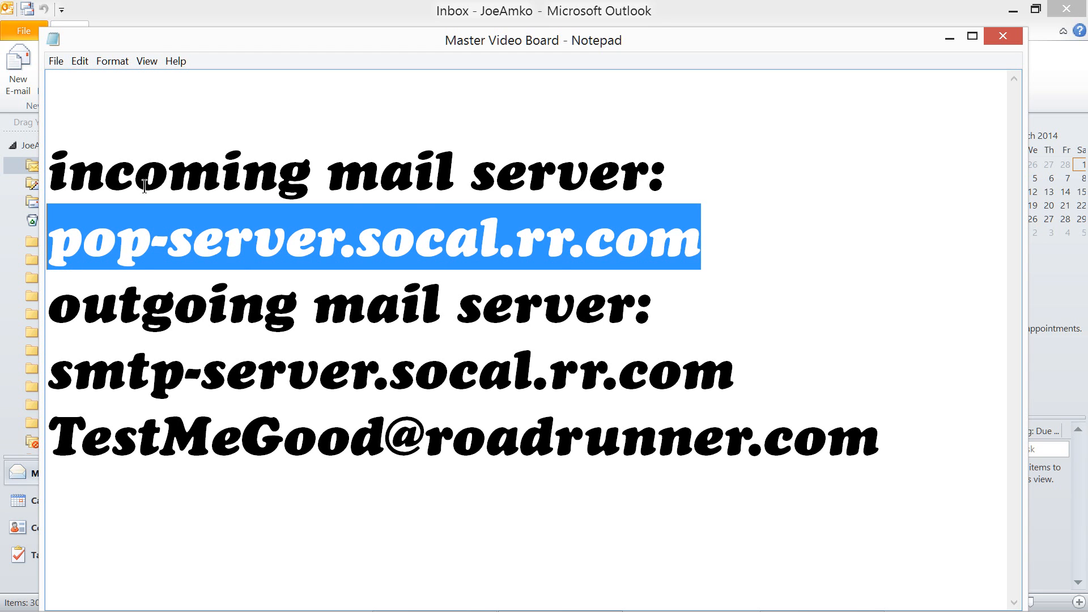
left_click(403, 214)
left_click_drag(493, 250, 34, 260)
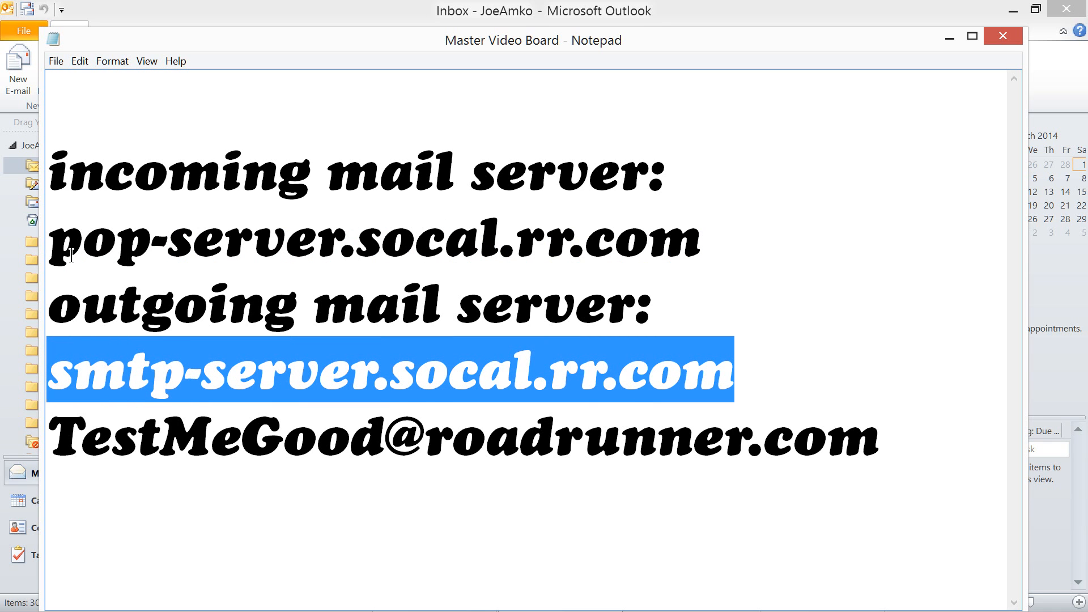
left_click(125, 255)
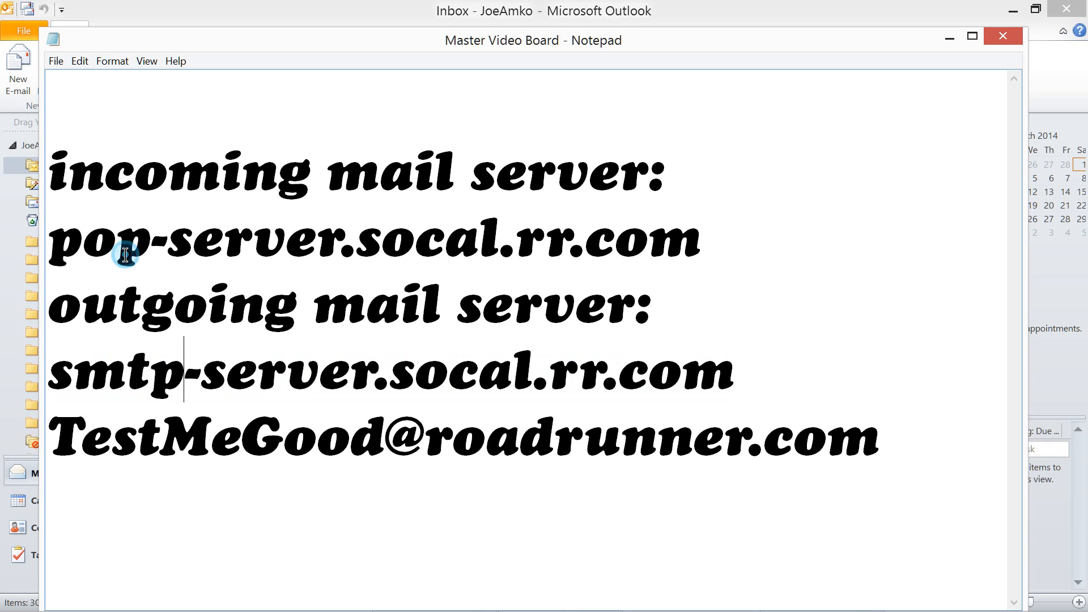
key("ctrl+End")
key("shift+Left")
key("shift+Left")
key("shift+Left")
key("shift+Left")
key("shift+Left")
key("shift+Left")
key("shift+Left")
key("shift+Left")
key("shift+Left")
key("shift+Left")
key("shift+Left")
key("shift+Left")
key("shift+Left")
key("shift+Left")
key("shift+Left")
key("shift+Left")
key("shift+Left")
key("shift+Left")
key("shift+Left")
key("shift+Left")
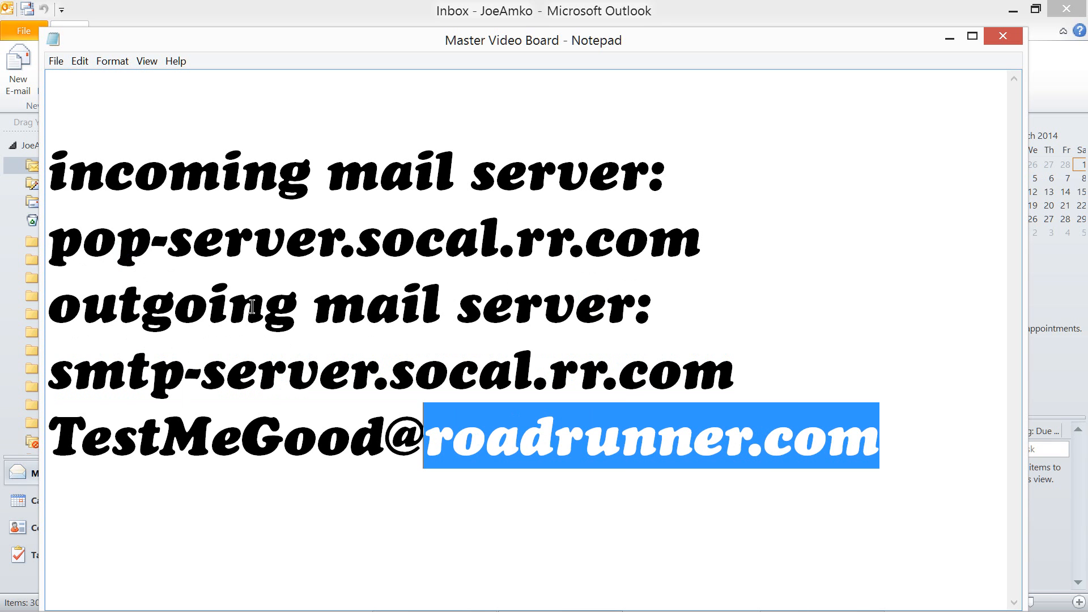
key("shift+Left")
key("shift+Left")
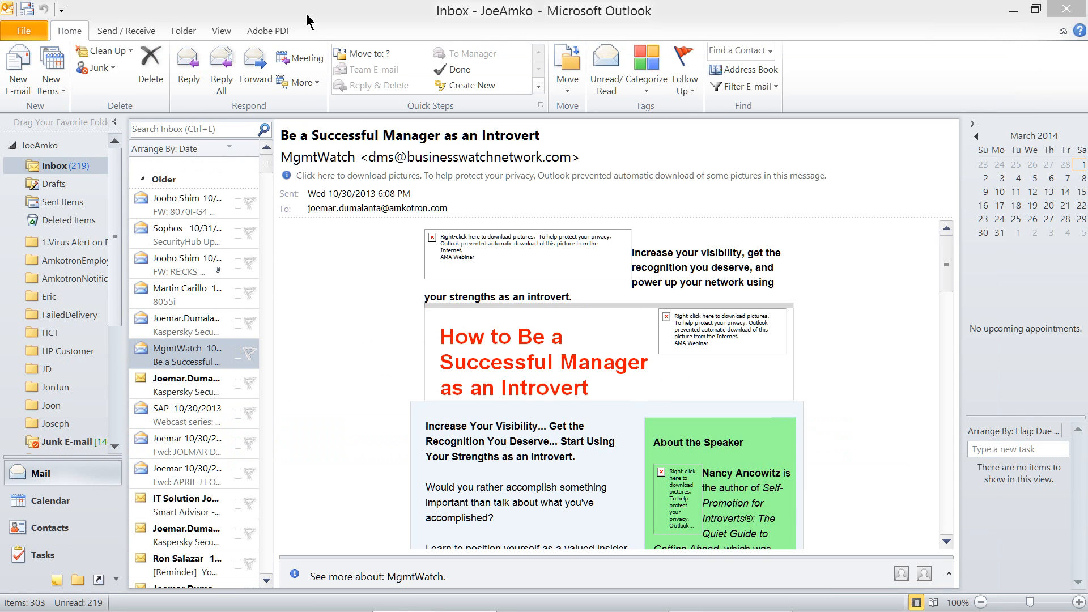
mouse_move(306, 13)
left_mouse_down()
mouse_move(304, 46)
mouse_move(308, 33)
left_mouse_up()
double_click(309, 33)
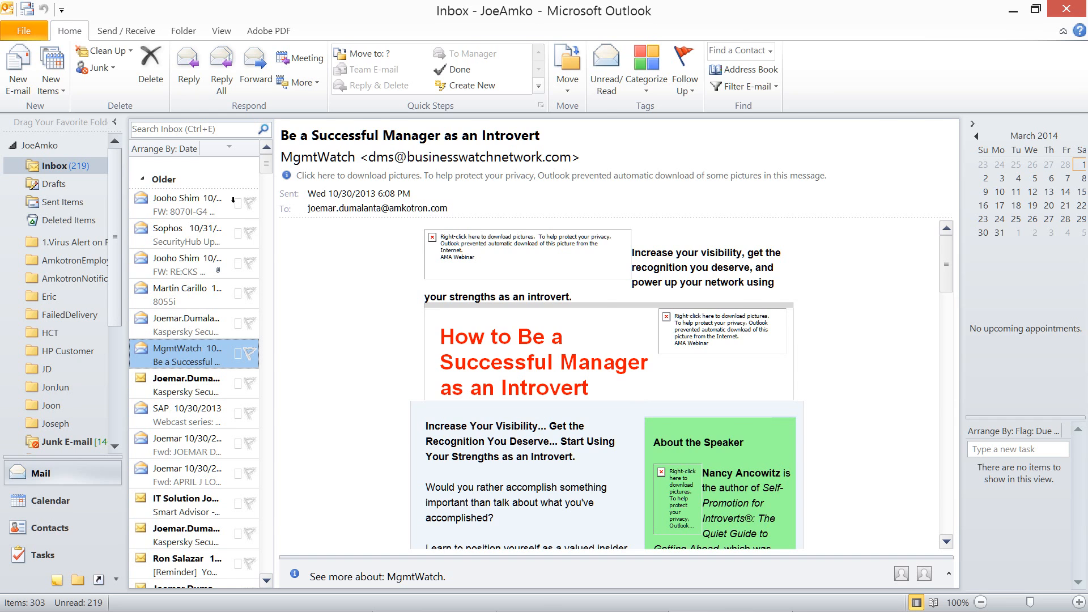
Switch to Notepad and read through the instructions for starting the Outlook 2010 account setup, down to the Add Account instruction
key("alt+Tab")
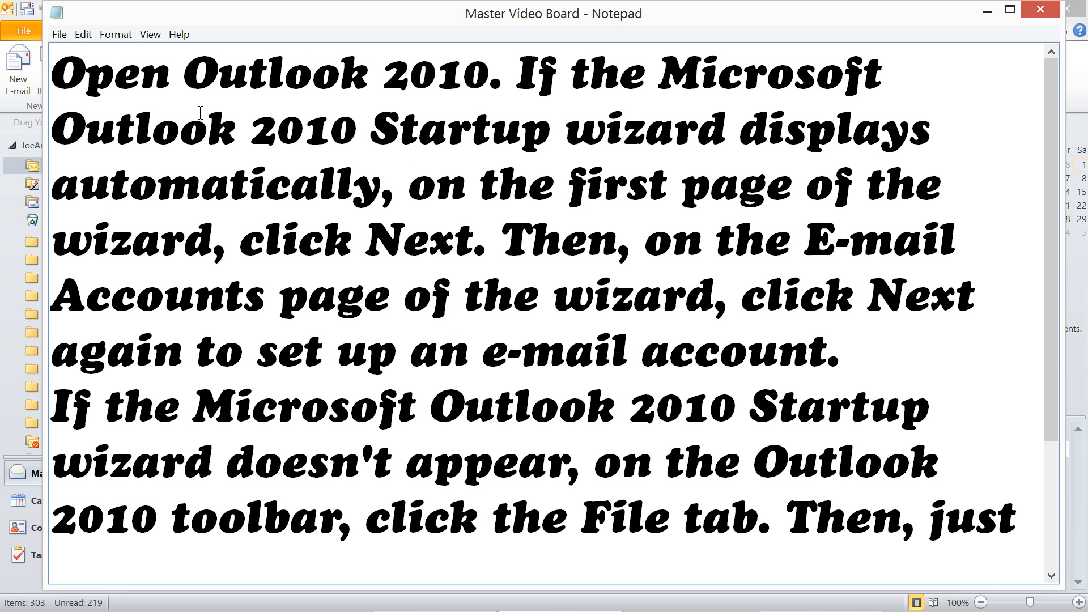
left_click_drag(85, 73, 588, 49)
left_click_drag(49, 88, 639, 98)
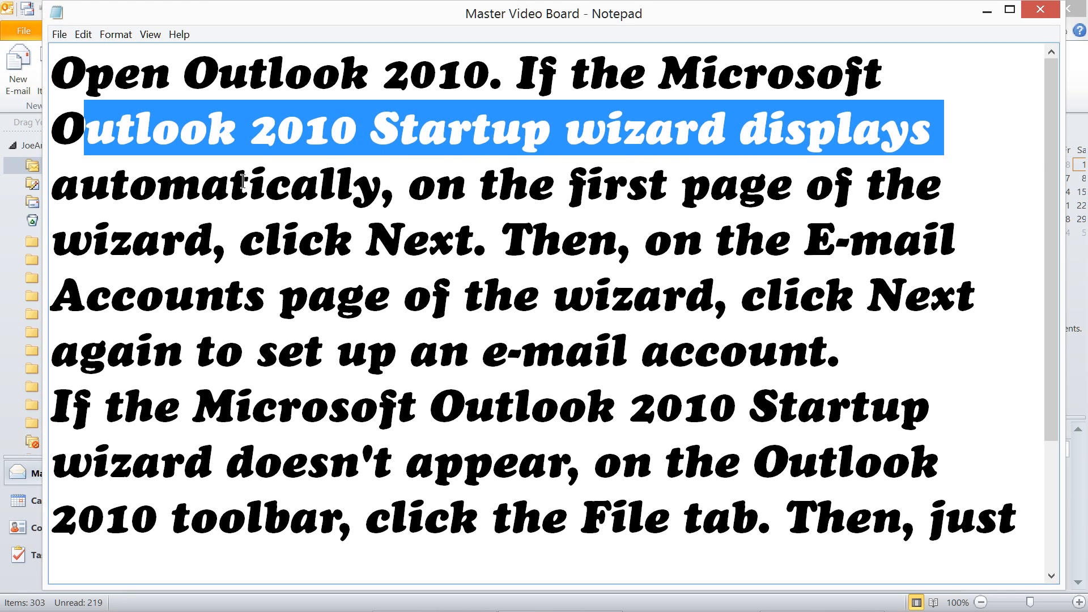
left_click_drag(318, 161, 175, 170)
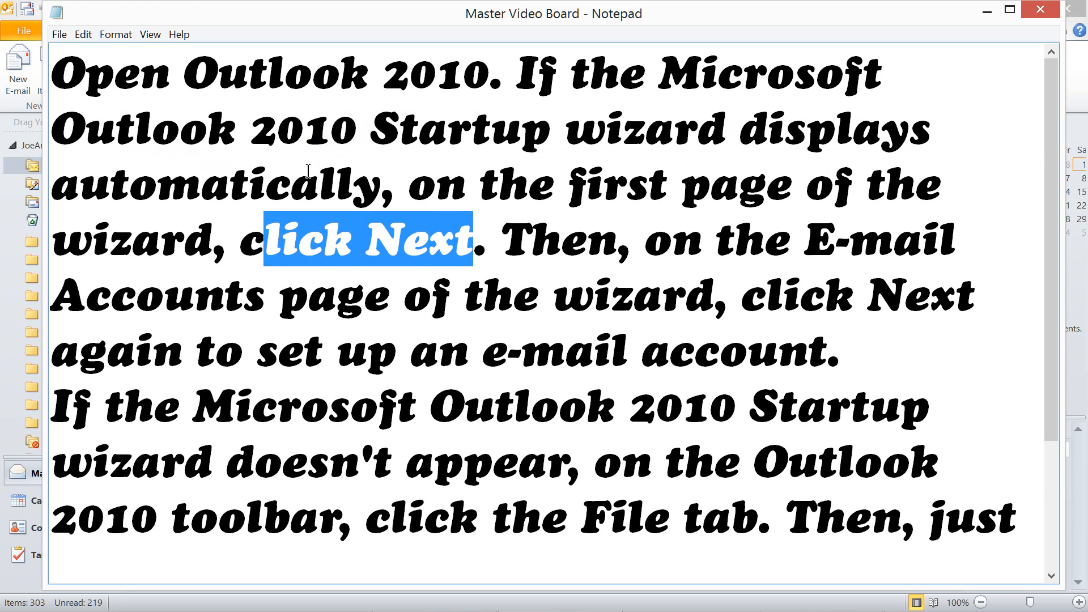
left_click_drag(342, 163, 393, 163)
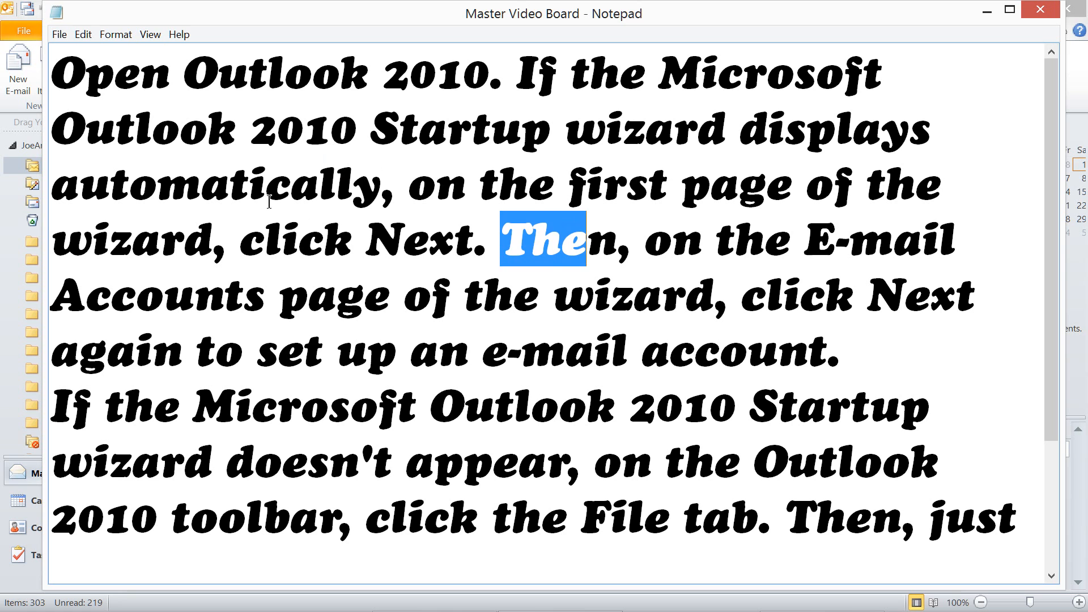
left_click_drag(497, 202, 647, 204)
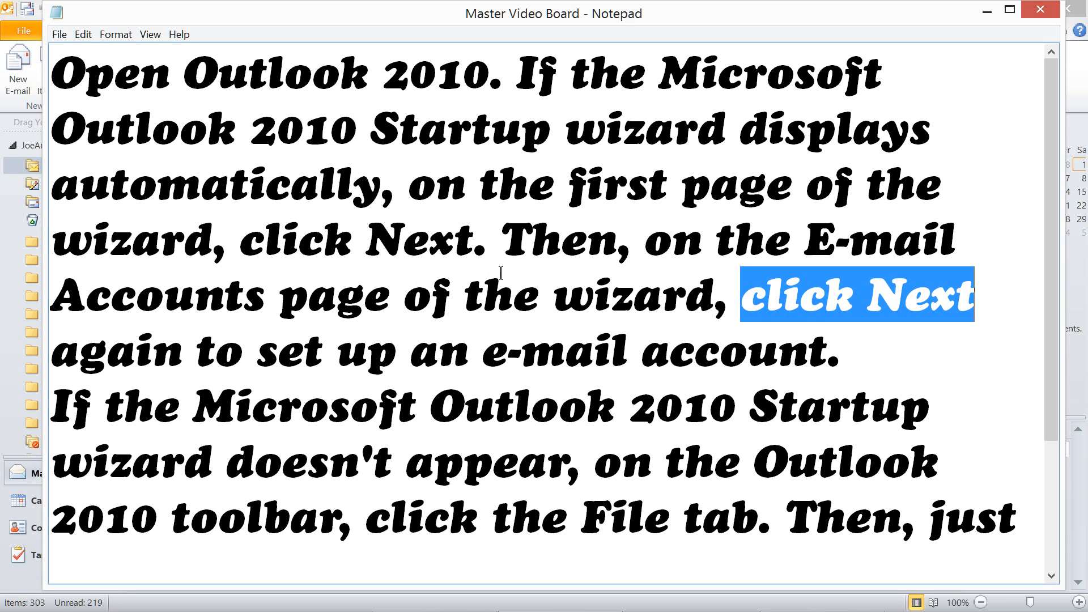
key("F3")
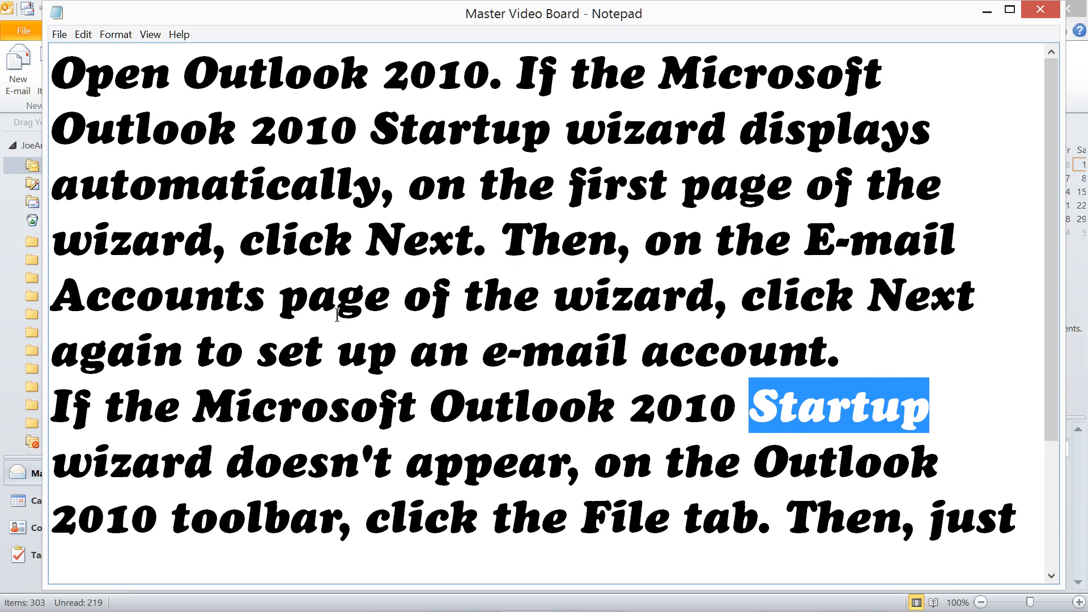
left_click_drag(566, 462, 66, 471)
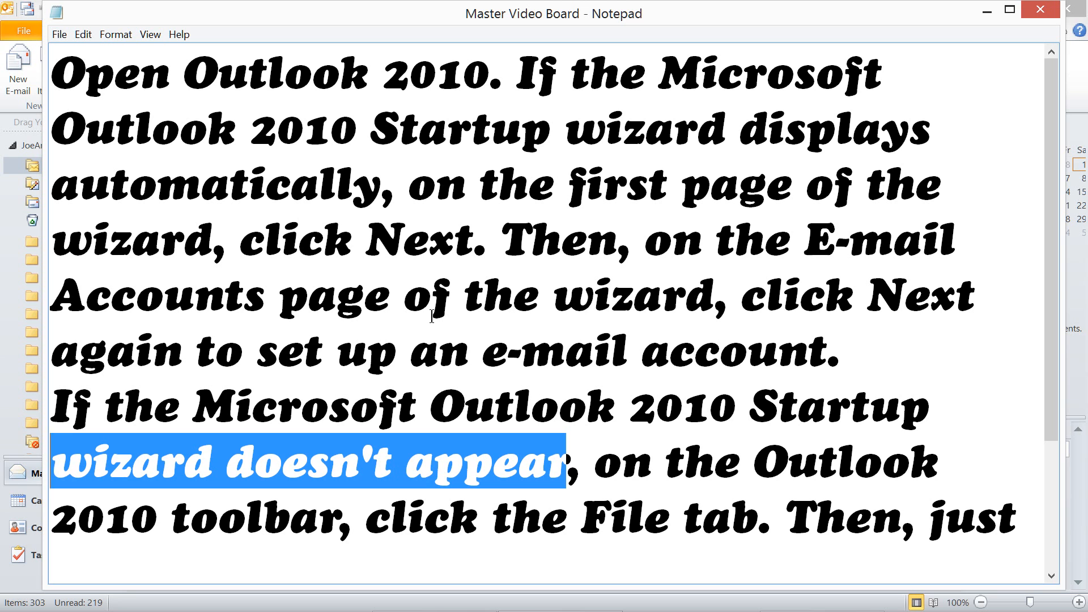
left_click_drag(338, 517, 2, 520)
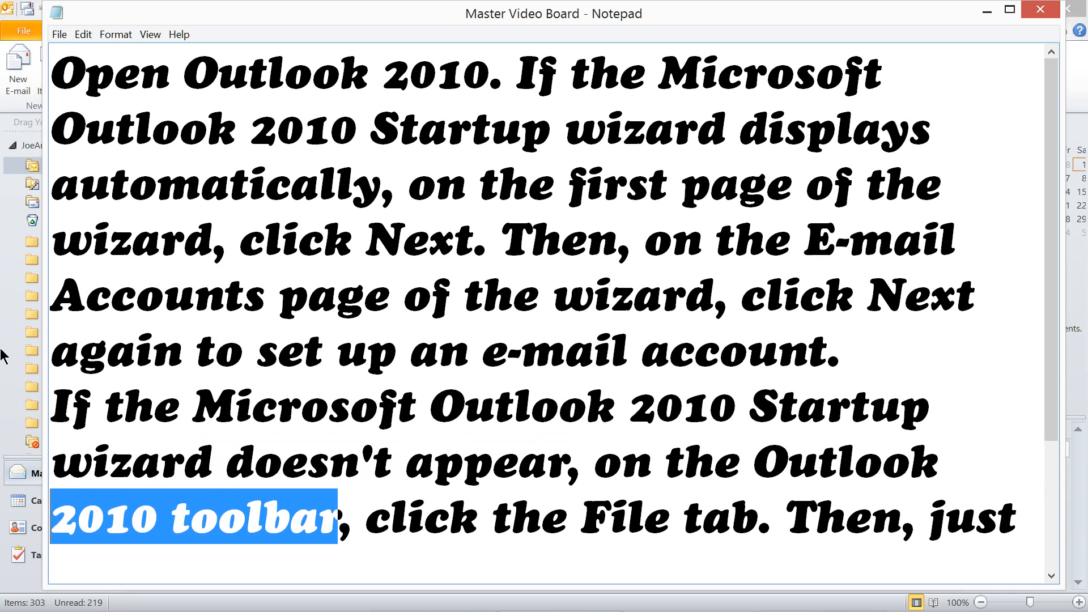
left_click_drag(389, 516, 997, 517)
left_click_drag(1053, 424, 1056, 494)
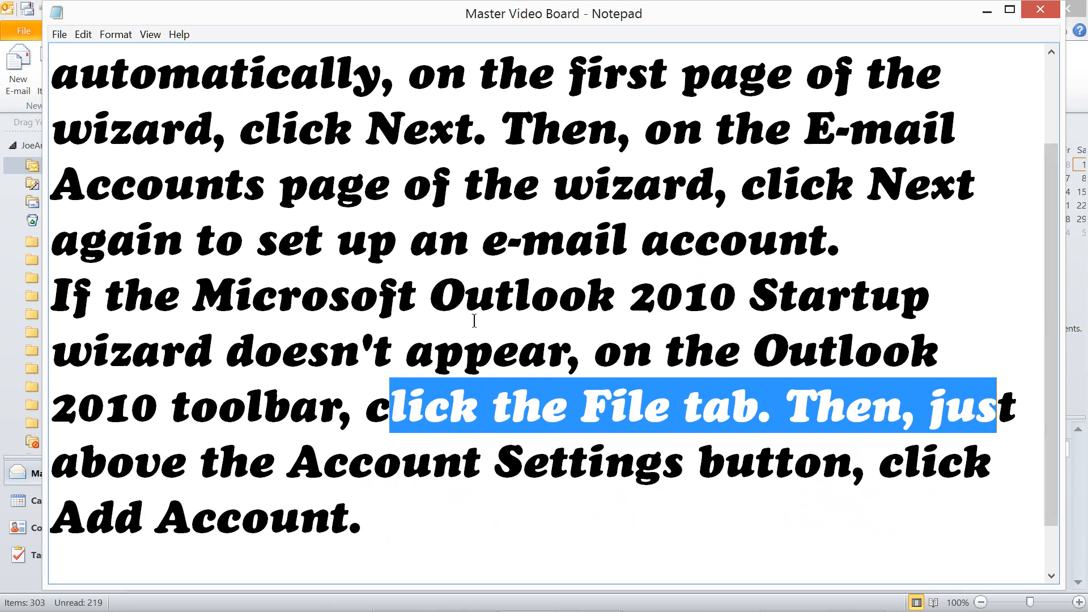
left_click(588, 311)
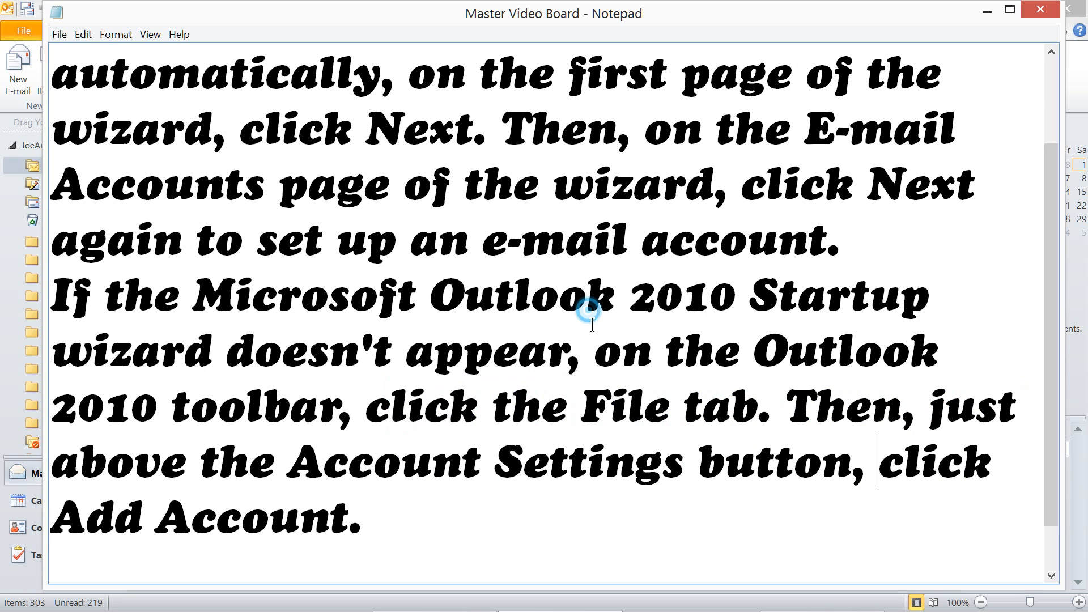
key("ctrl+shift+End")
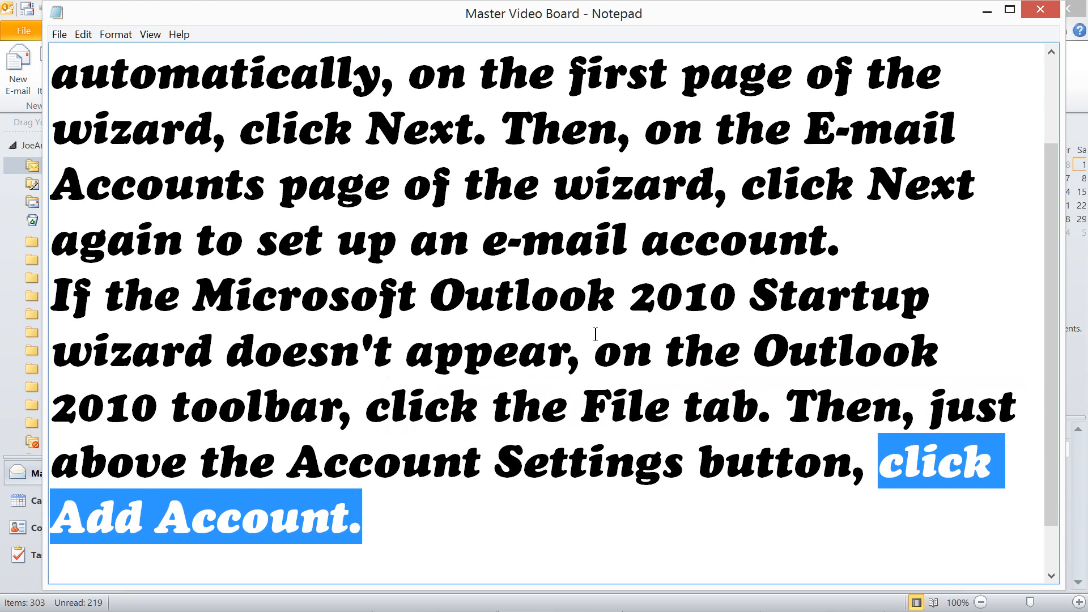
Switch to Outlook and open Account Settings, checking the data files before returning to the e-mail accounts list
key("alt+Tab")
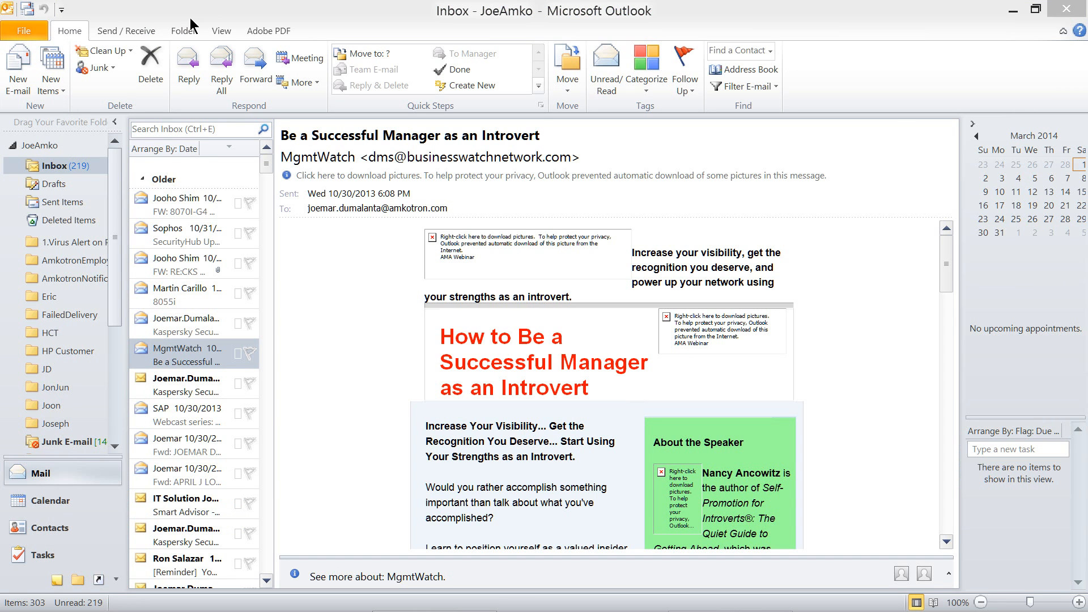
double_click(258, 18)
double_click(256, 31)
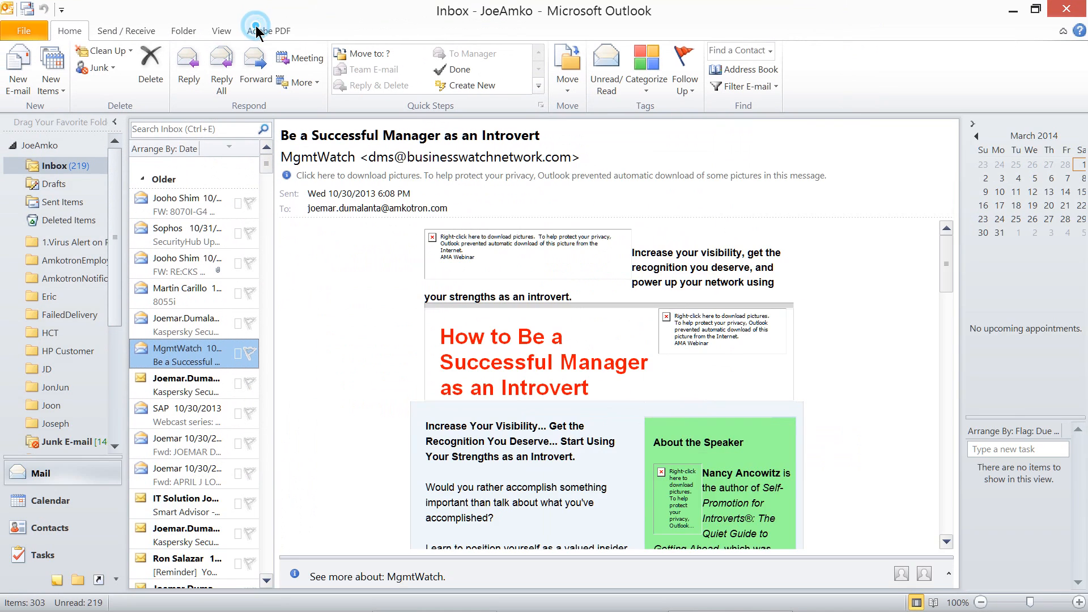
left_click(77, 24)
scroll(77, 28, "down", 1)
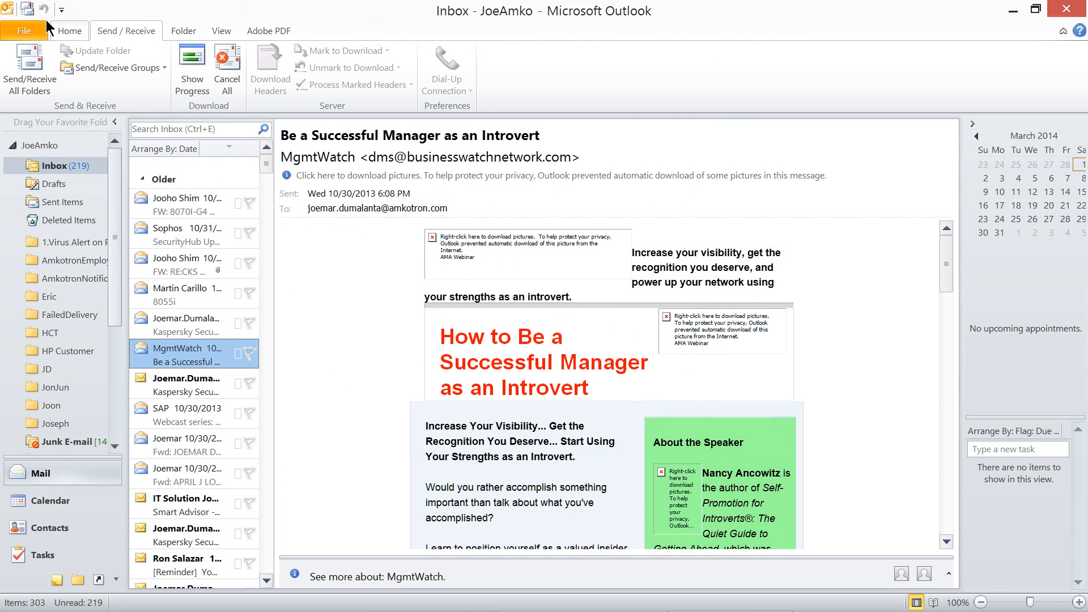
scroll(48, 28, "up", 1)
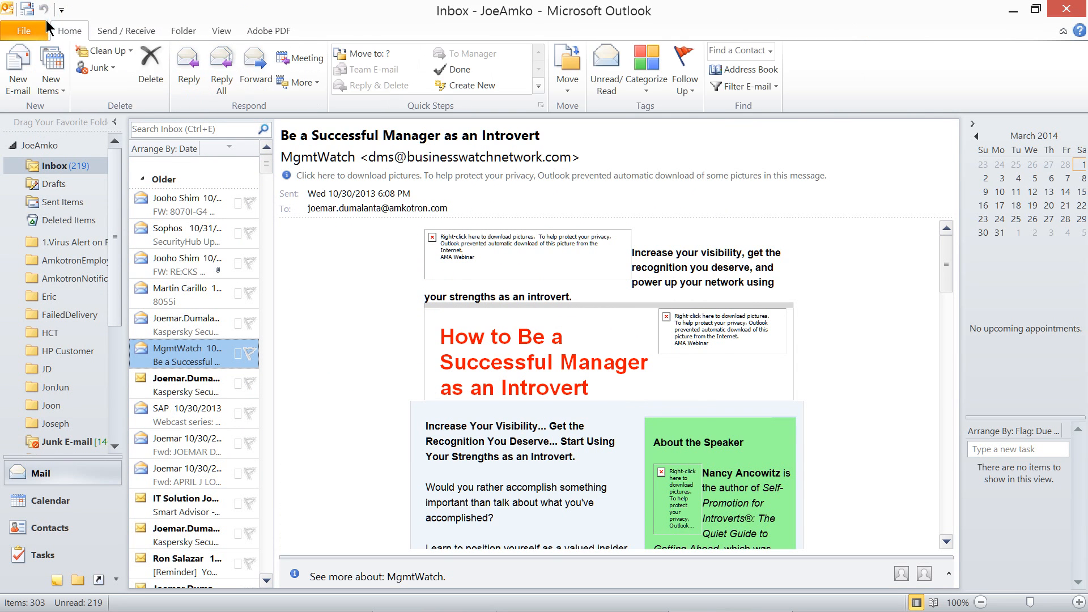
left_click(17, 30)
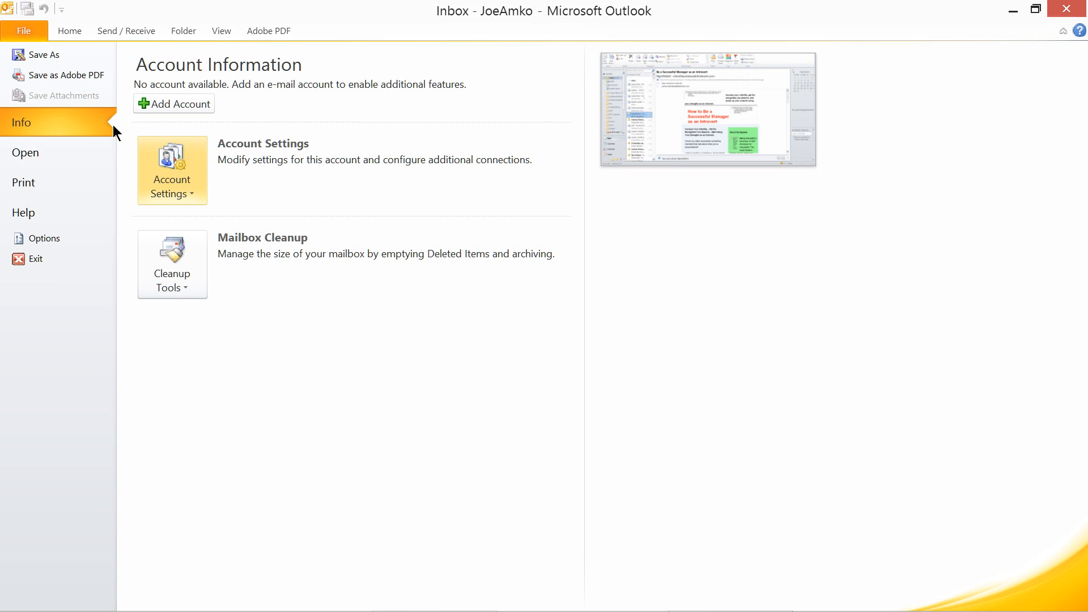
left_click(172, 177)
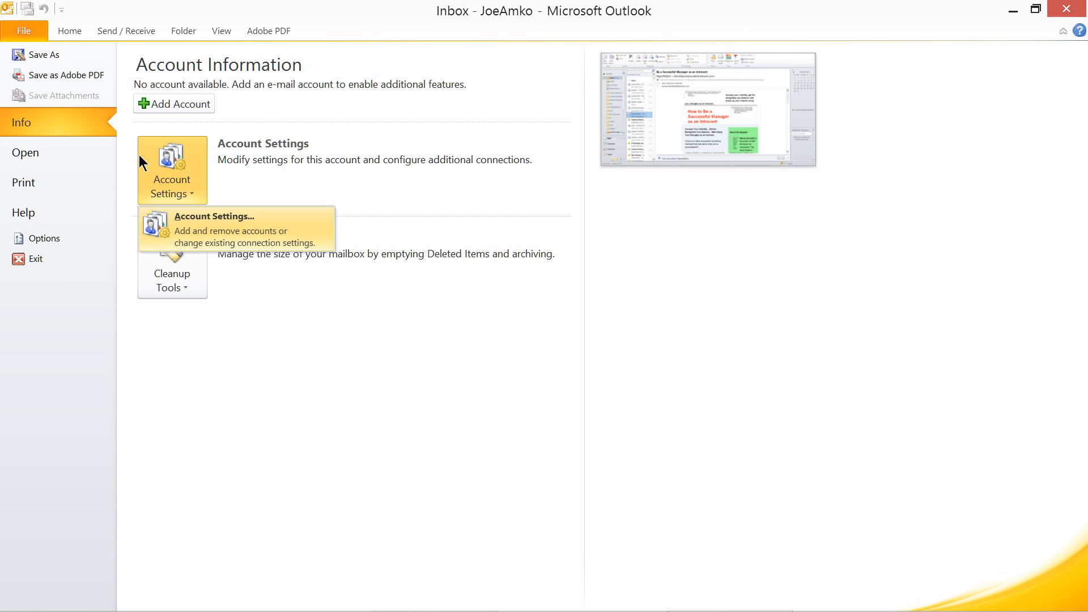
left_click(141, 221)
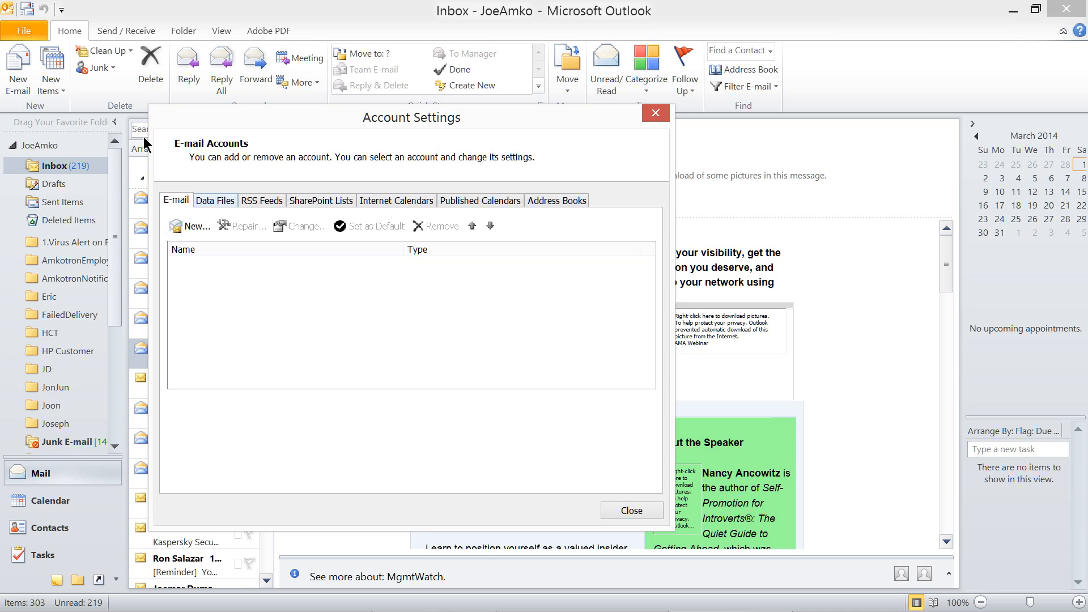
key("ctrl+Tab")
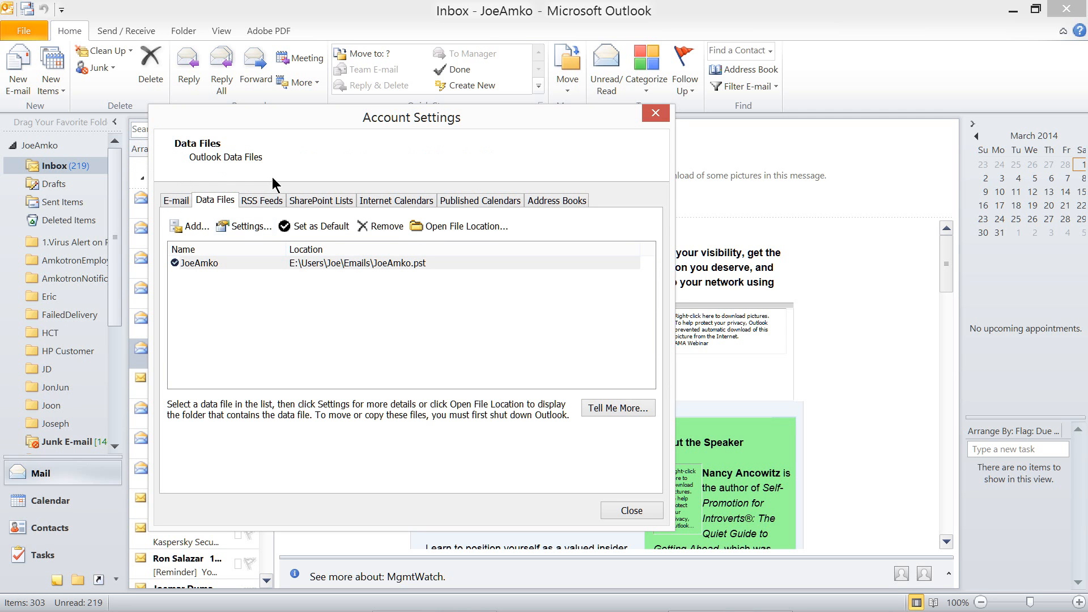
key("ctrl+shift+Tab")
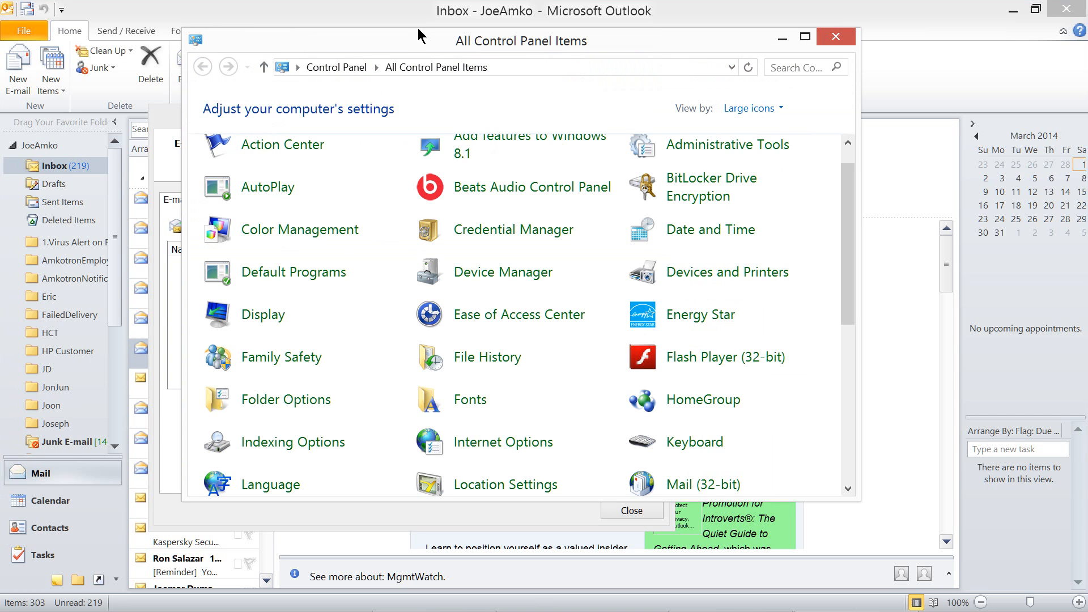
Find Mail (32-bit) in Control Panel and open it to view its mail setup options
left_click_drag(410, 29, 396, 31)
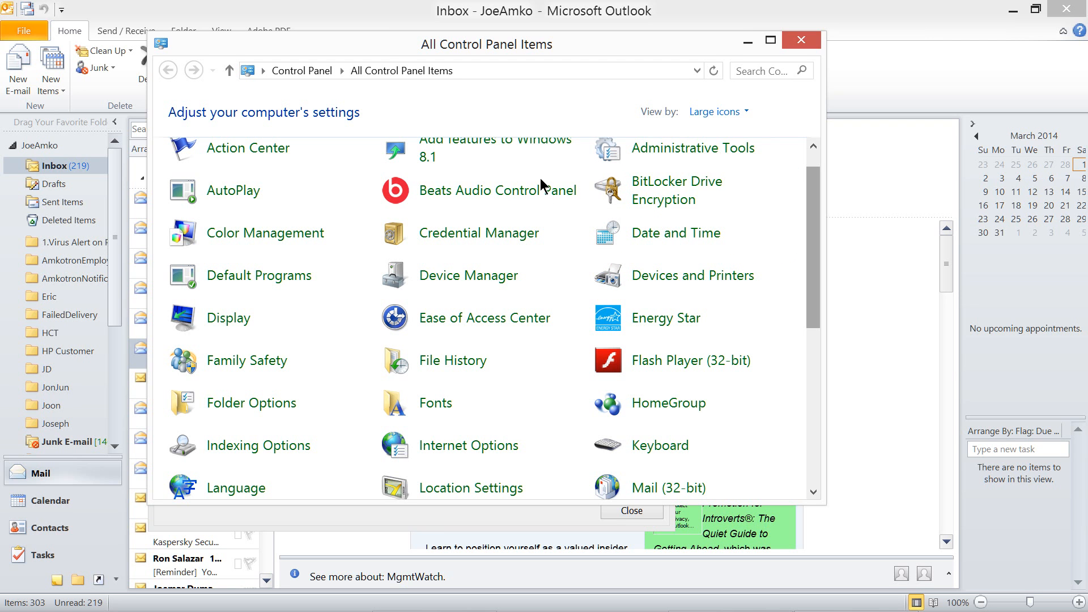
scroll(540, 179, "down", 3)
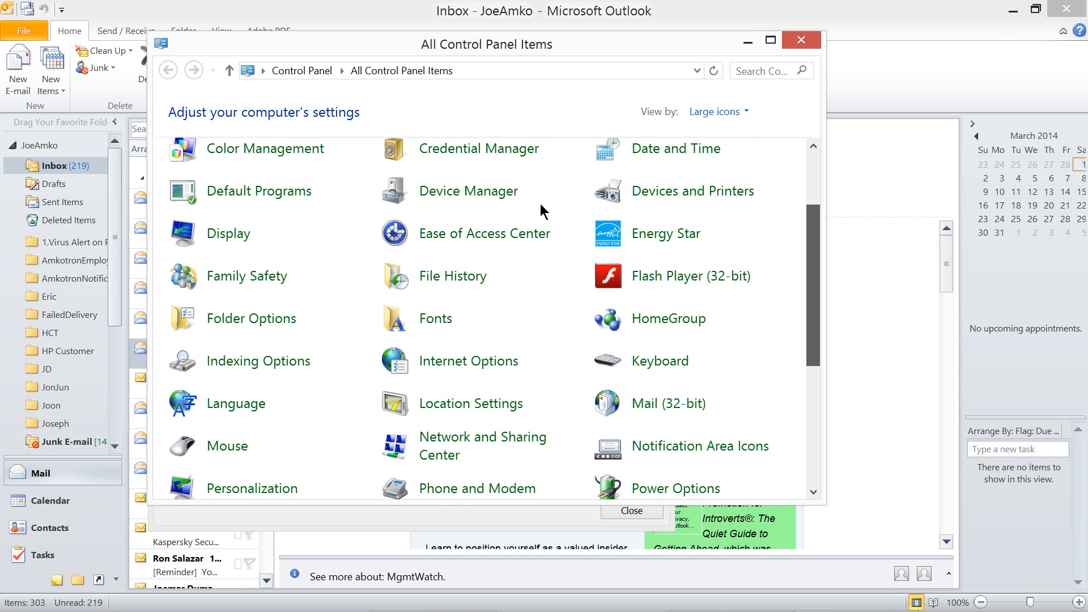
scroll(540, 203, "up", 2)
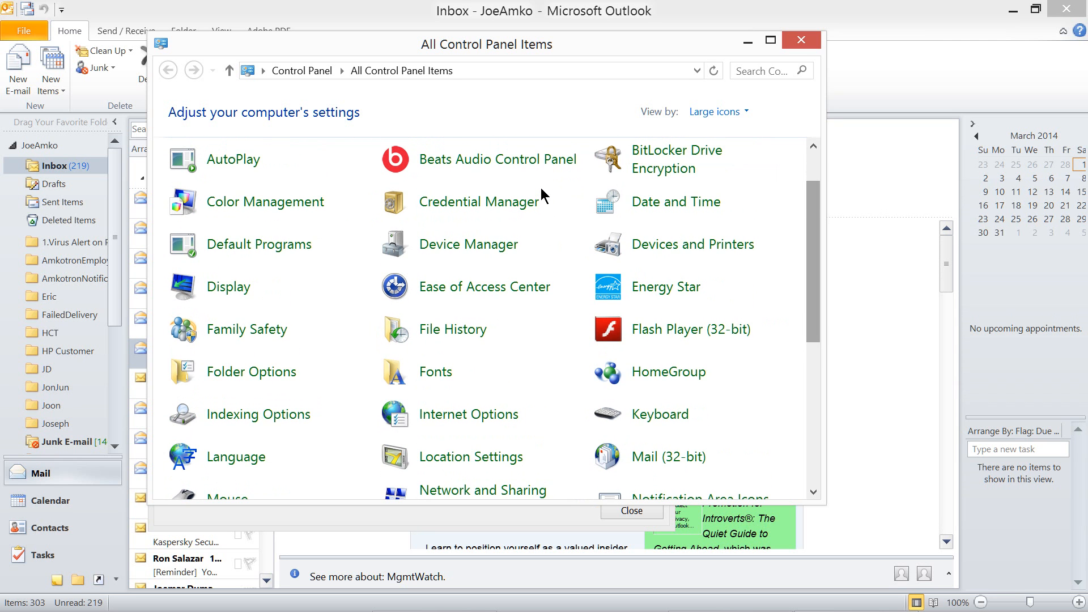
scroll(541, 198, "down", 3)
key("Up")
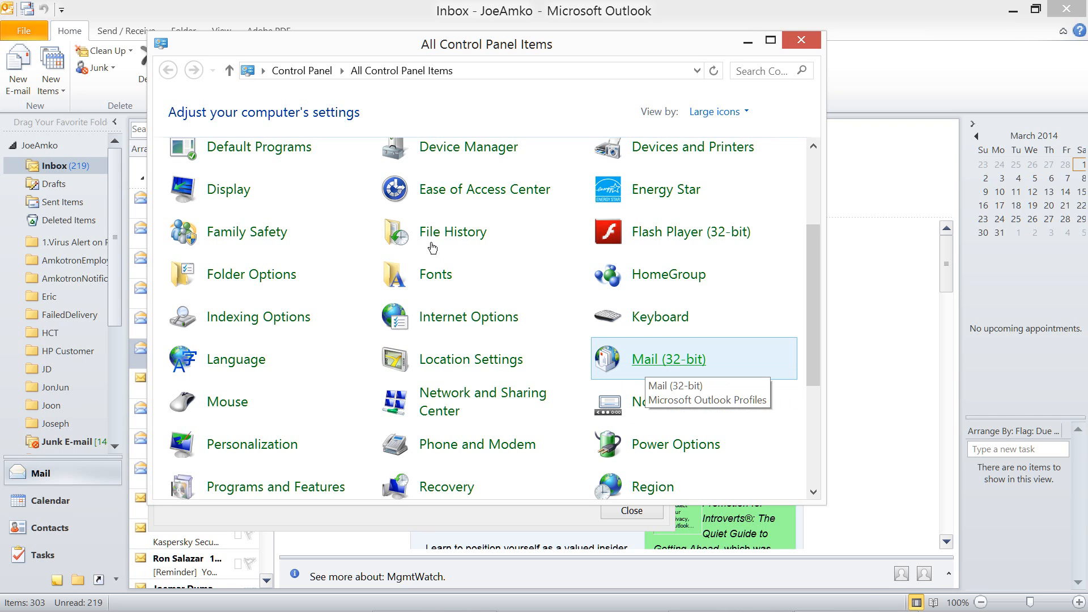
key("Return")
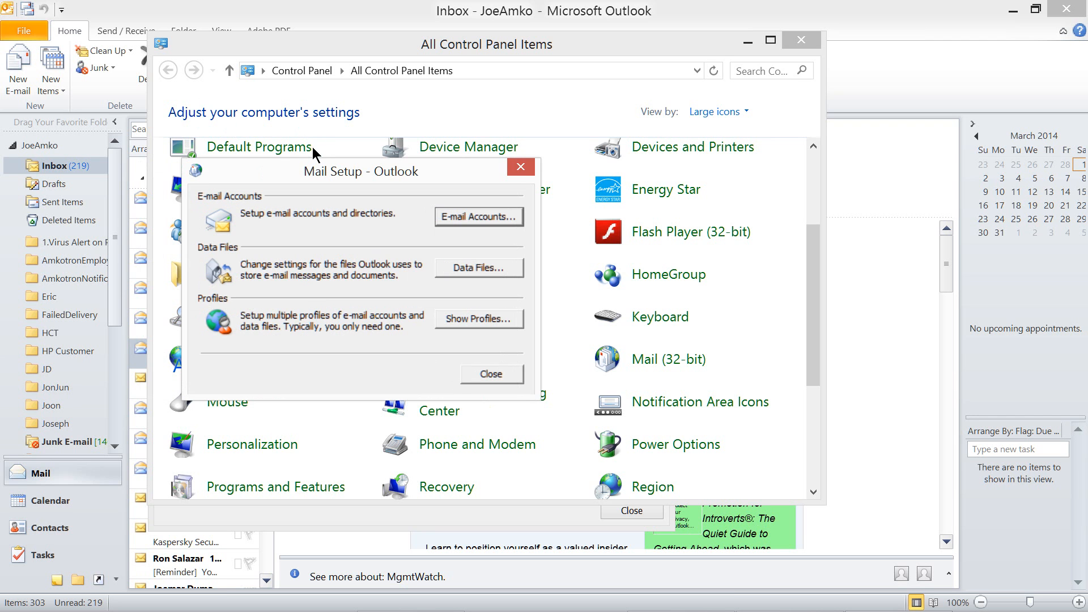
key("Return")
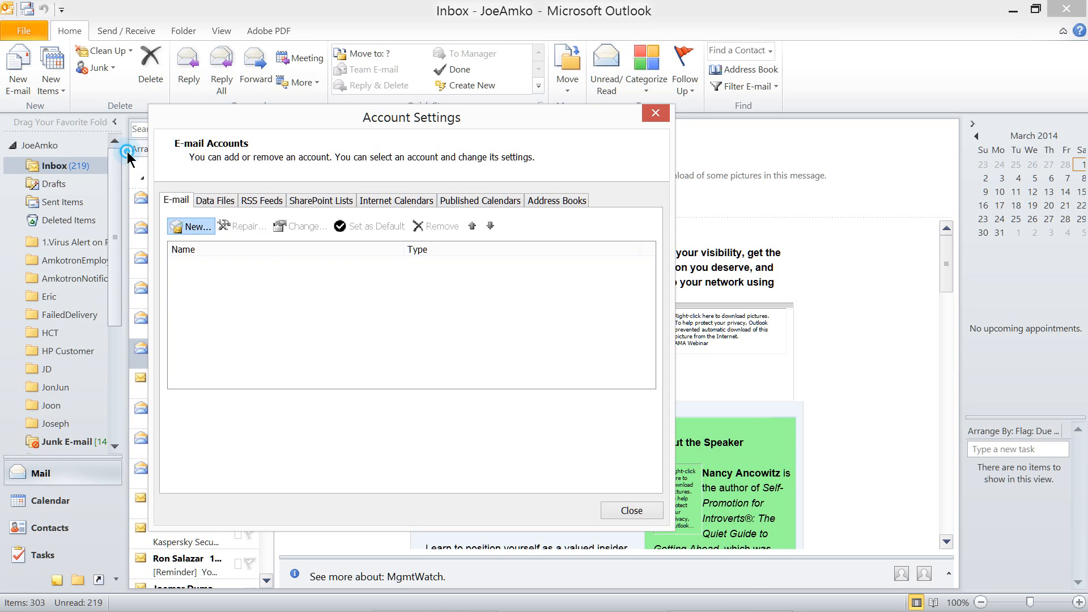
Start adding a new e-mail account in Outlook's Account Settings, choosing to manually configure server settings or additional server types
left_click(191, 226)
left_click_drag(329, 222, 333, 112)
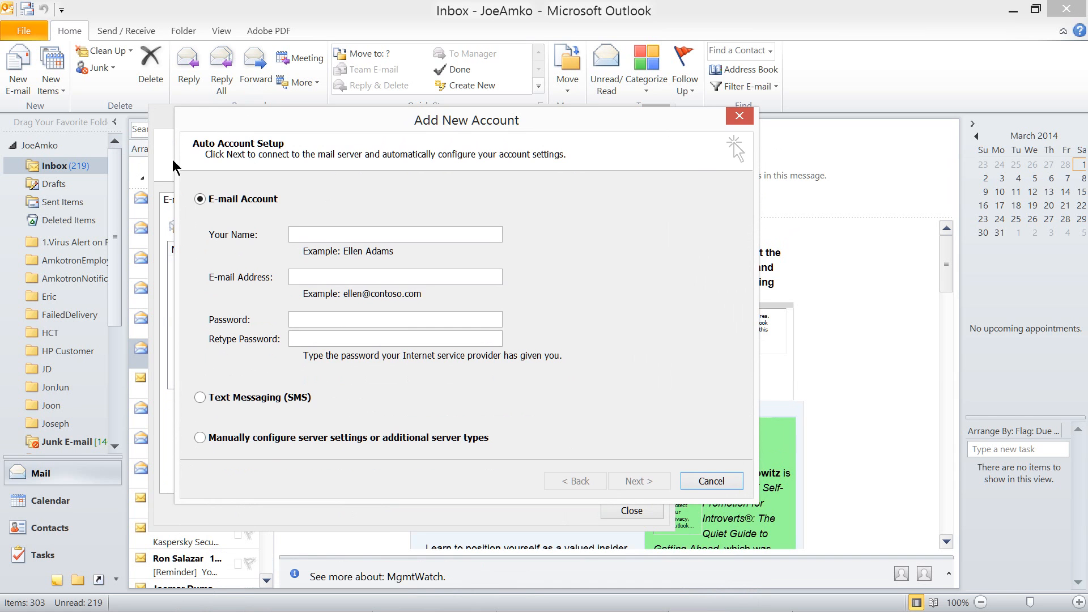
left_click(214, 157)
key("alt+m")
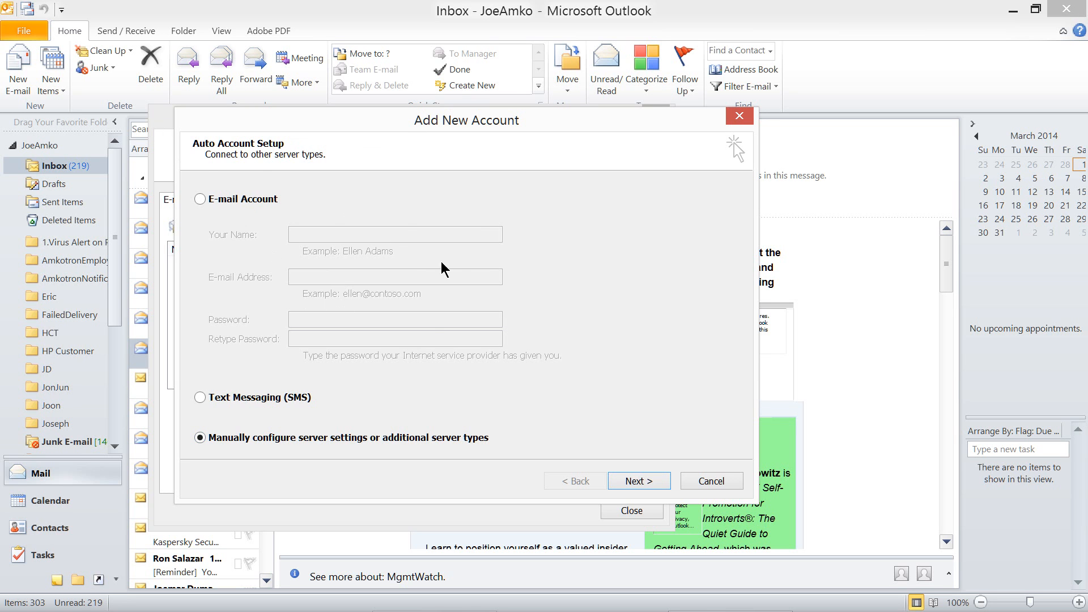
key("Return")
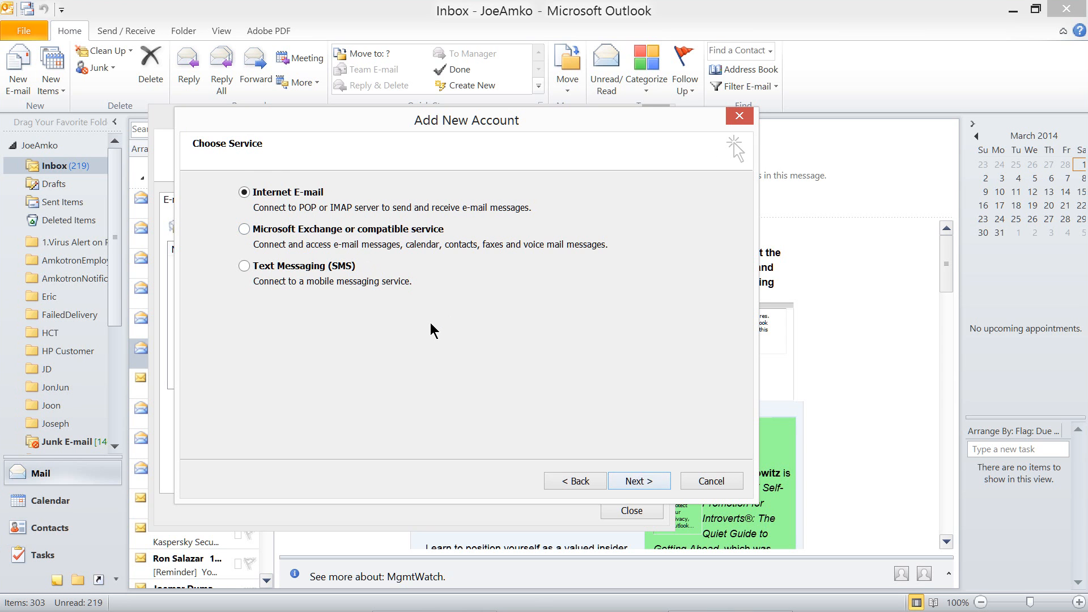
Choose Internet E-mail as the service and fill in the new account's display name and e-mail address
key("Return")
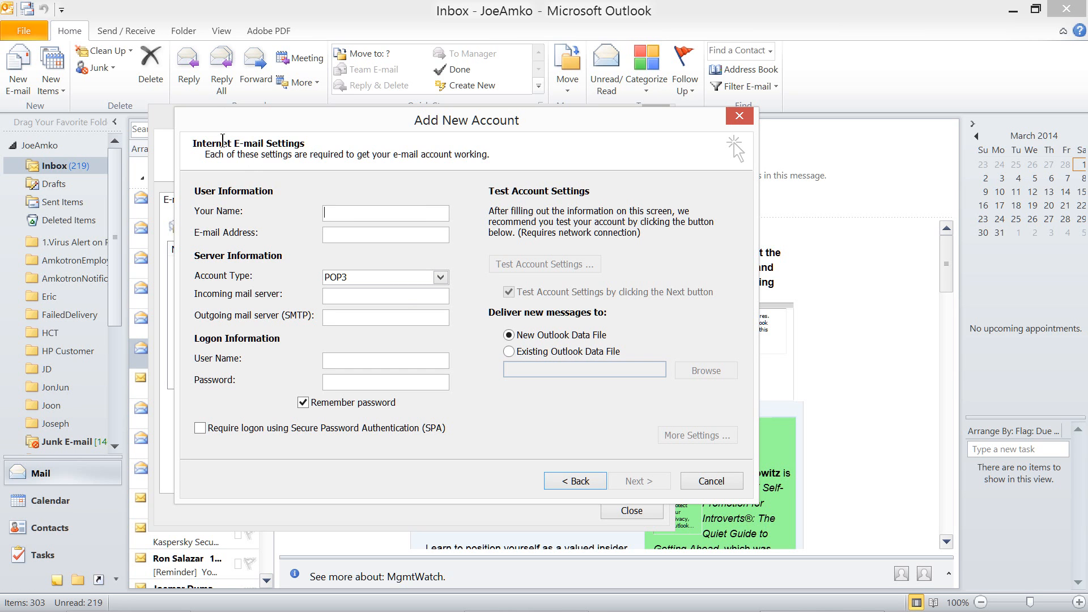
type("Me Test")
key("Tab")
key("ctrl+v")
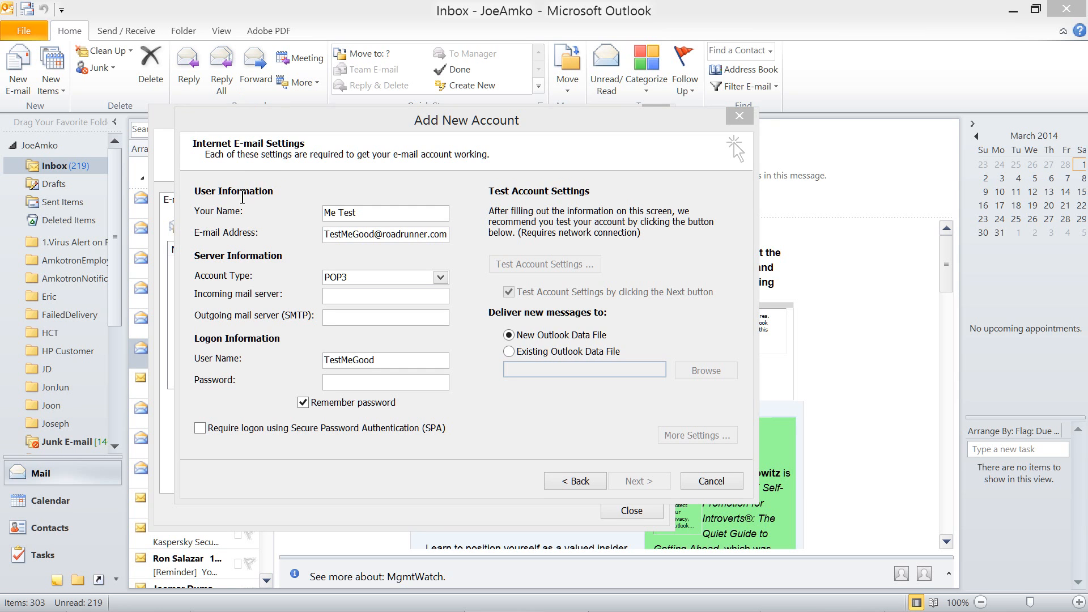
Set the incoming mail server to pop-server.socal.rr.com and the outgoing mail server to smtp-server.socal.rr.com
left_click(241, 197)
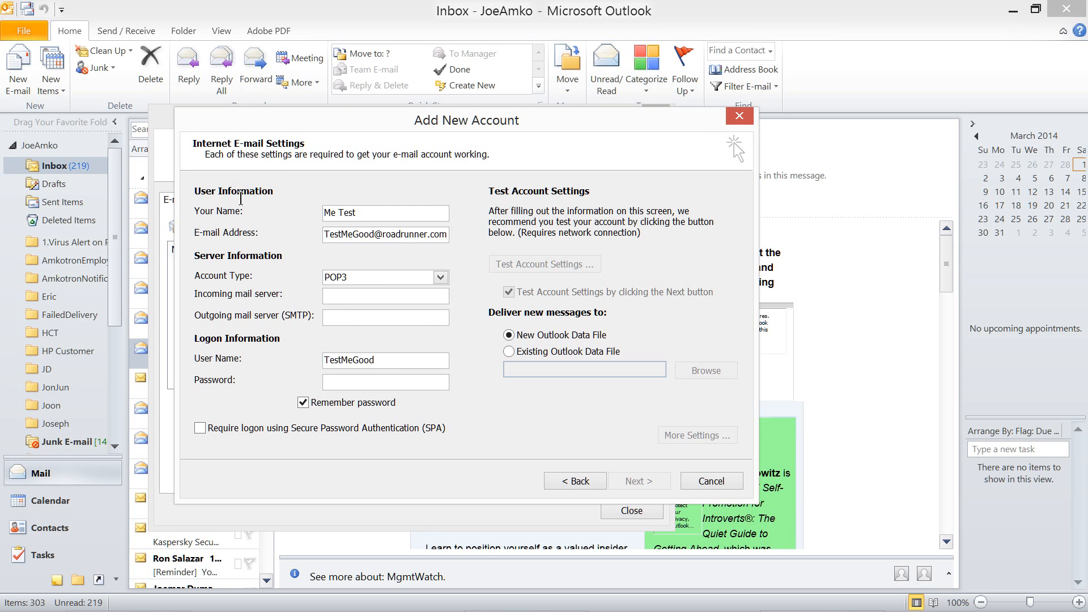
type("pop-server.socal.rr.com")
left_click_drag(426, 294, 317, 295)
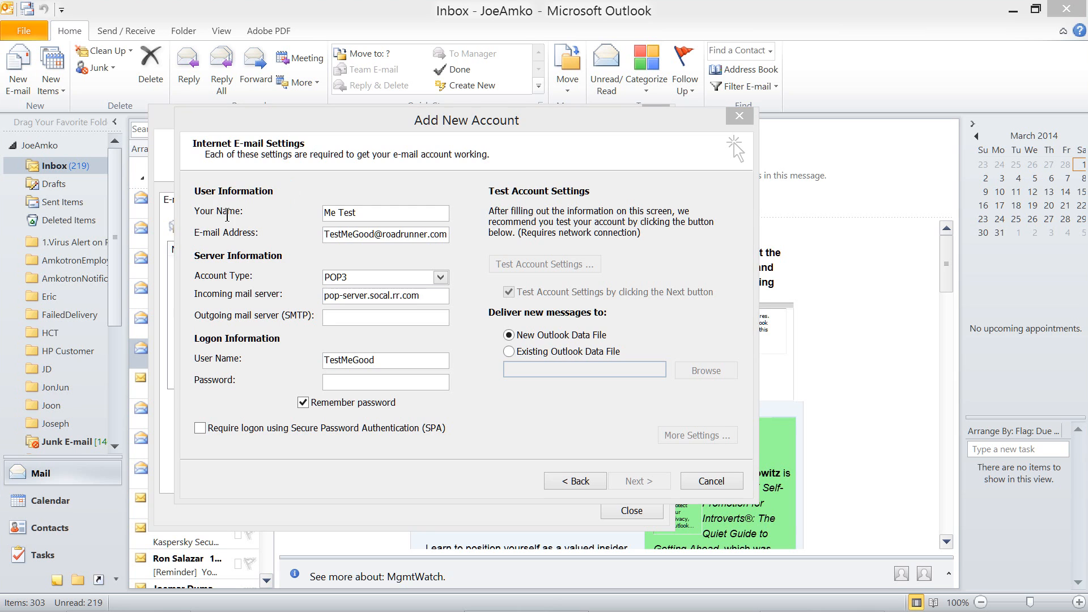
left_click(340, 317)
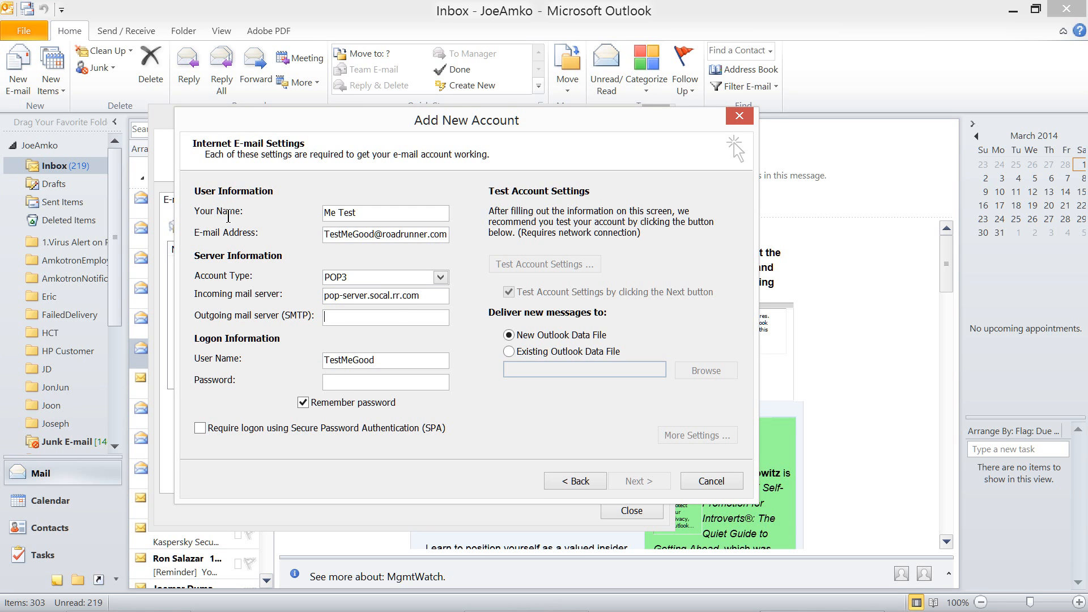
type("smtp-server.socal.rr.com")
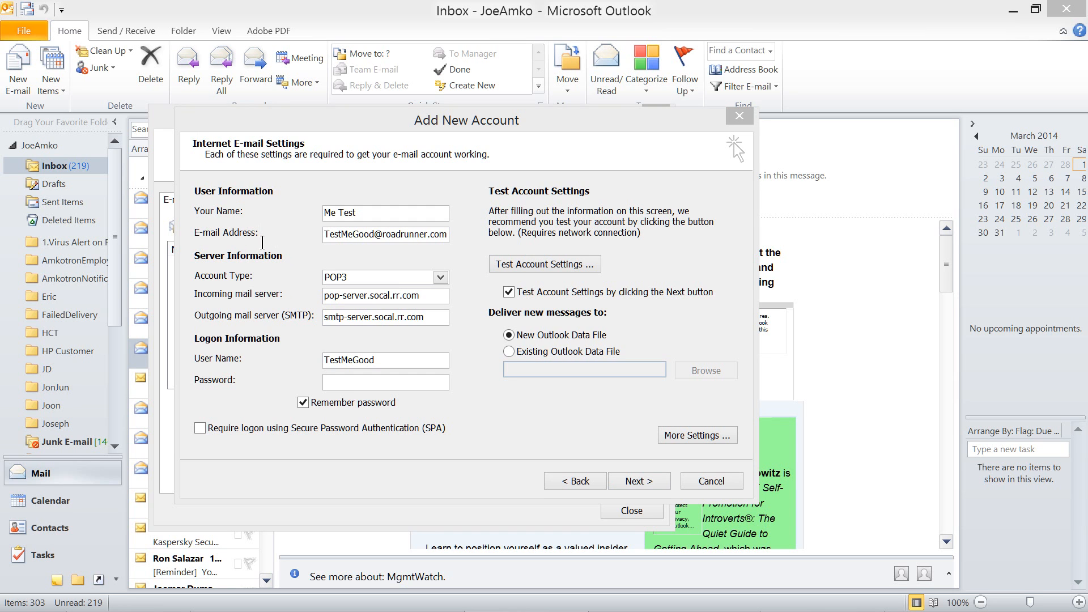
Replace the logon user name with the full e-mail address and enter the account password
left_click(262, 243)
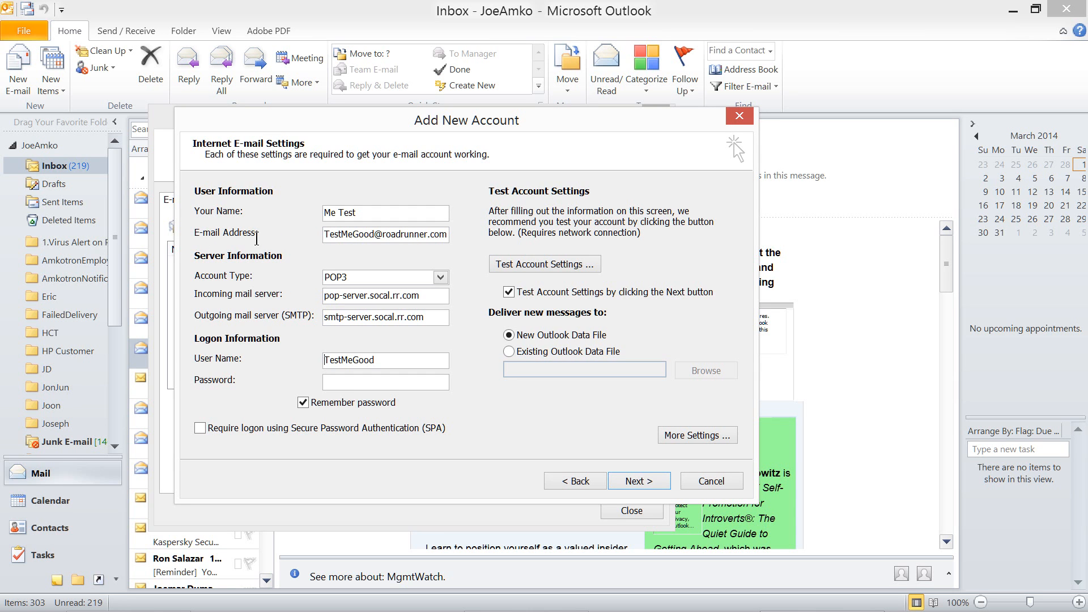
left_click_drag(257, 238, 214, 241)
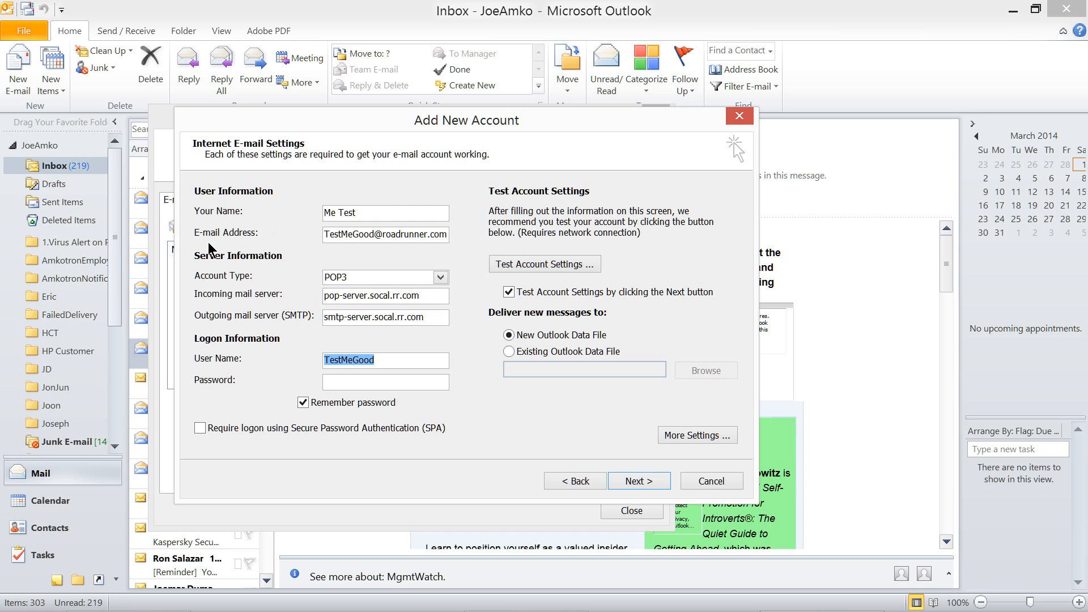
key("ctrl+v")
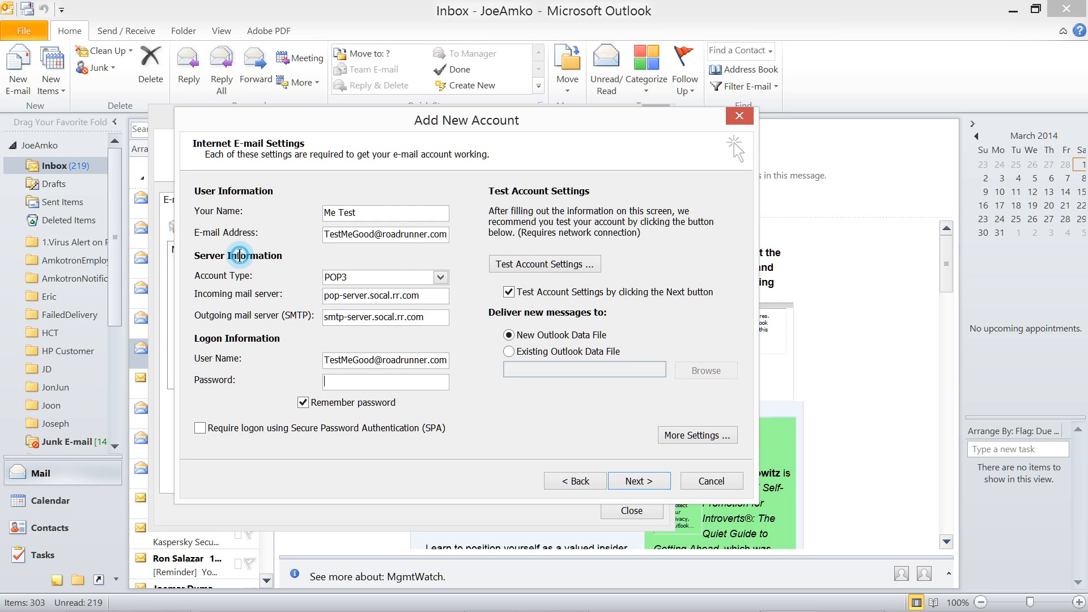
key("Tab")
type("*********")
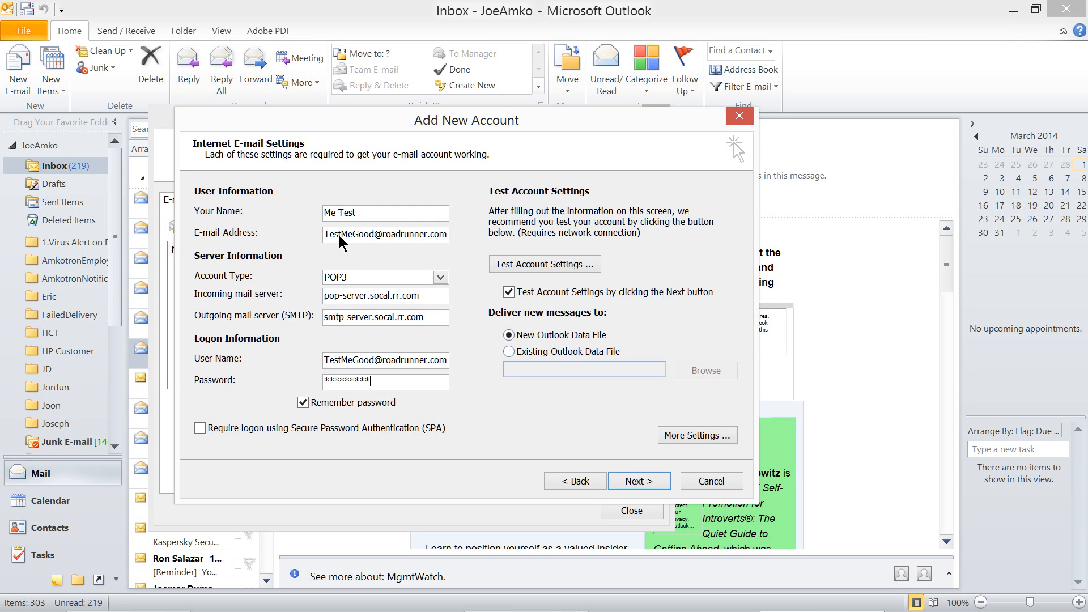
left_click(509, 351)
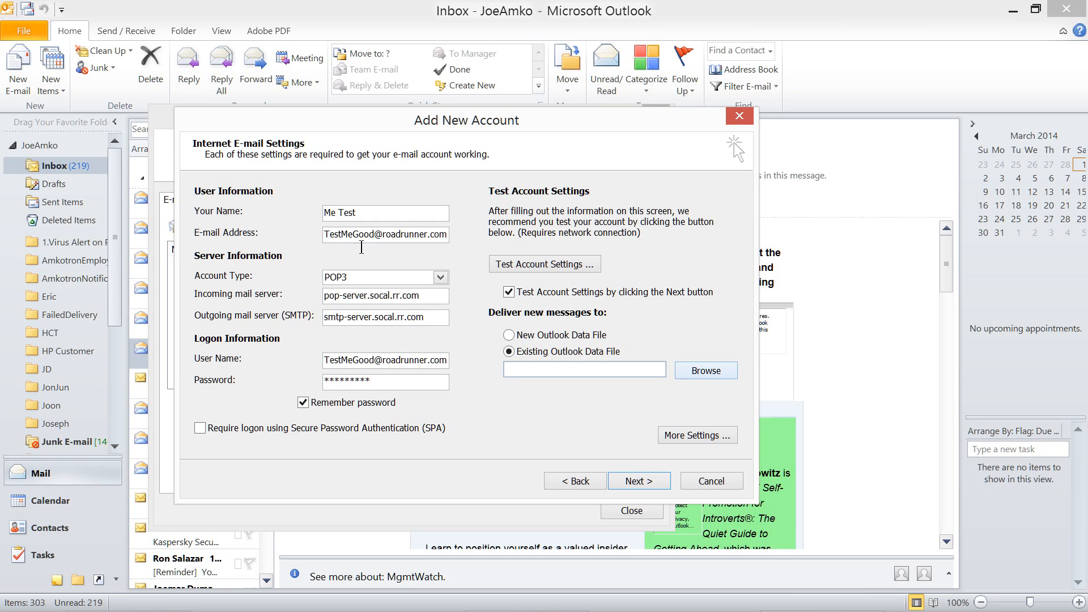
left_click(703, 371)
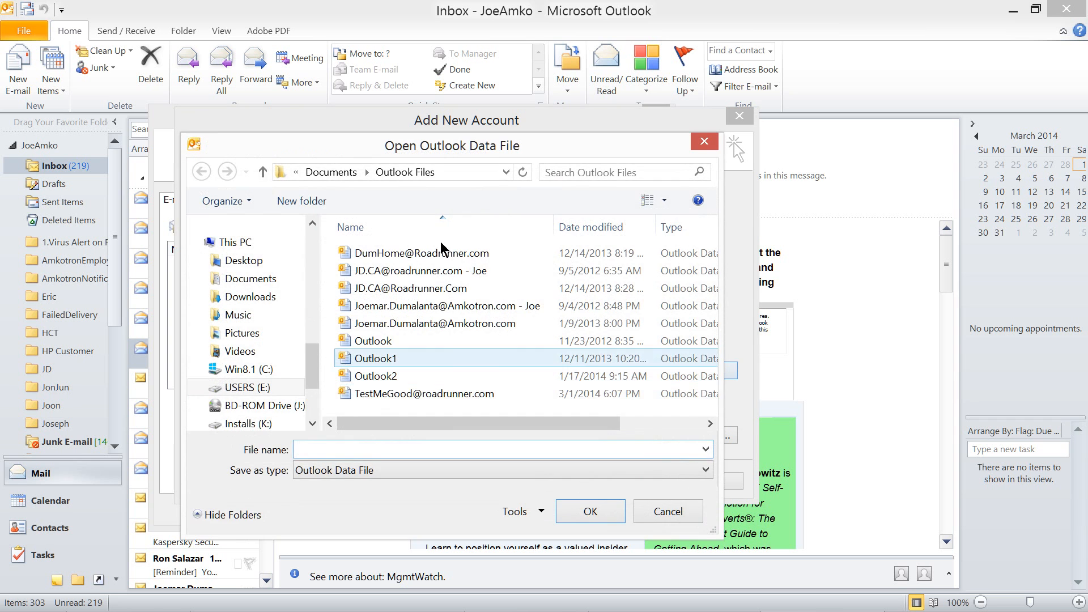
key("Escape")
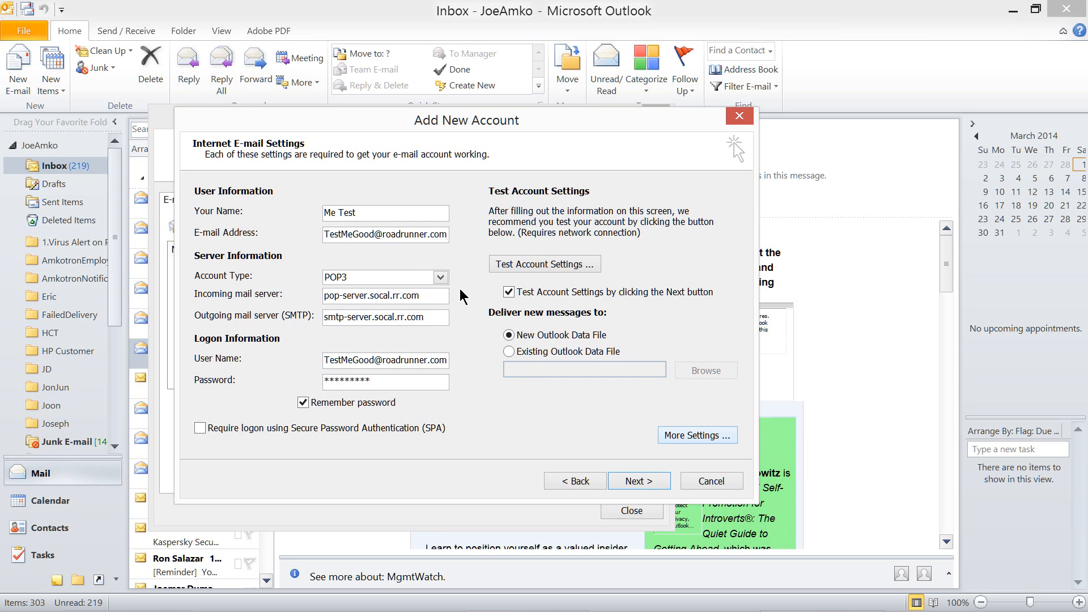
Open the account's additional settings and go through the general, outgoing server and connection options to the advanced ones
key("alt+m")
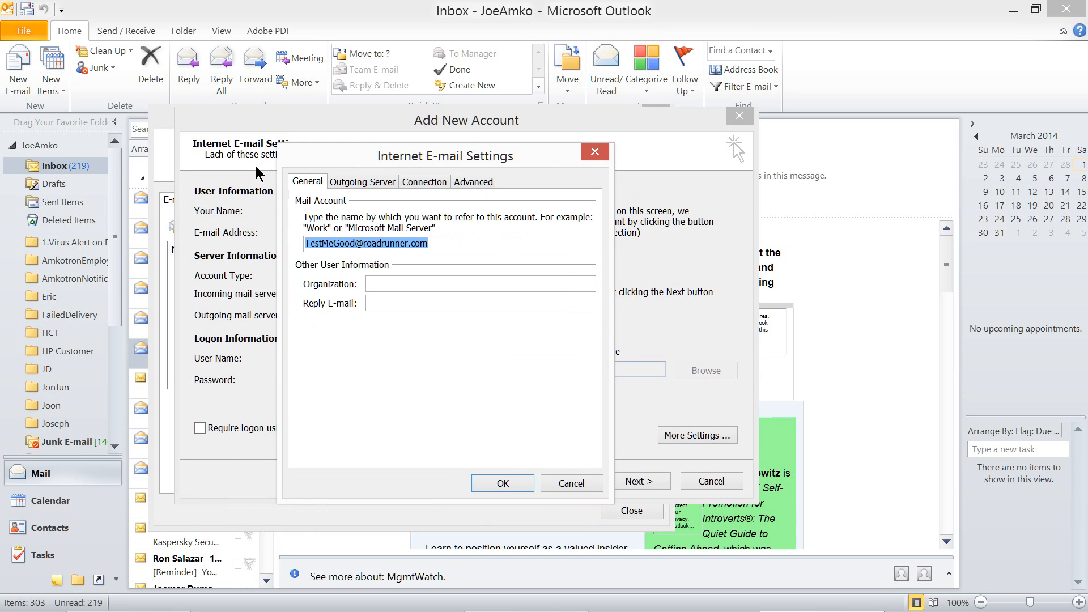
key("ctrl+Tab")
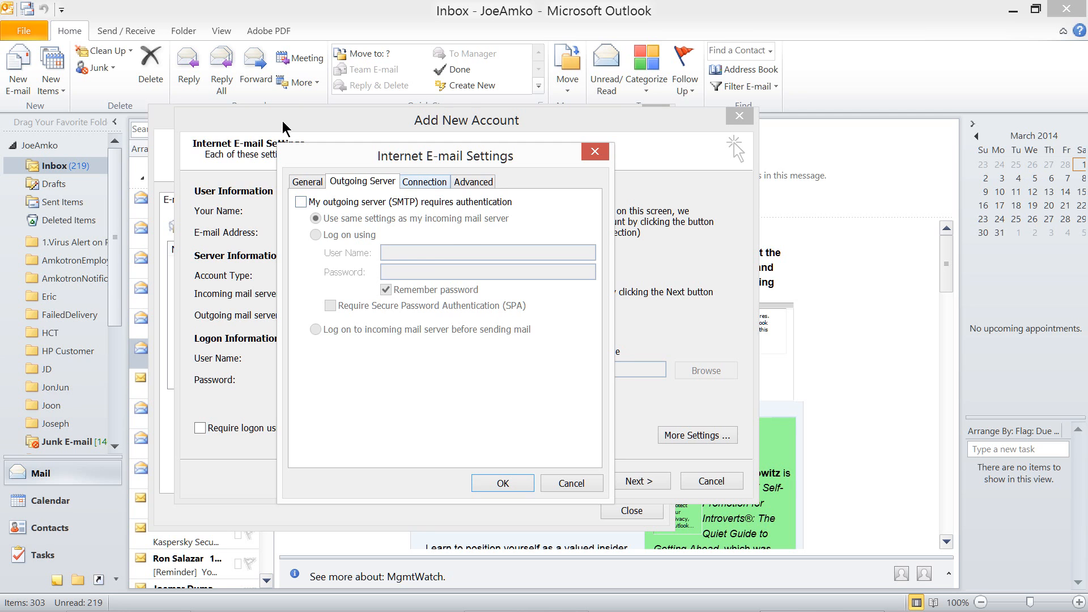
key("ctrl+Tab")
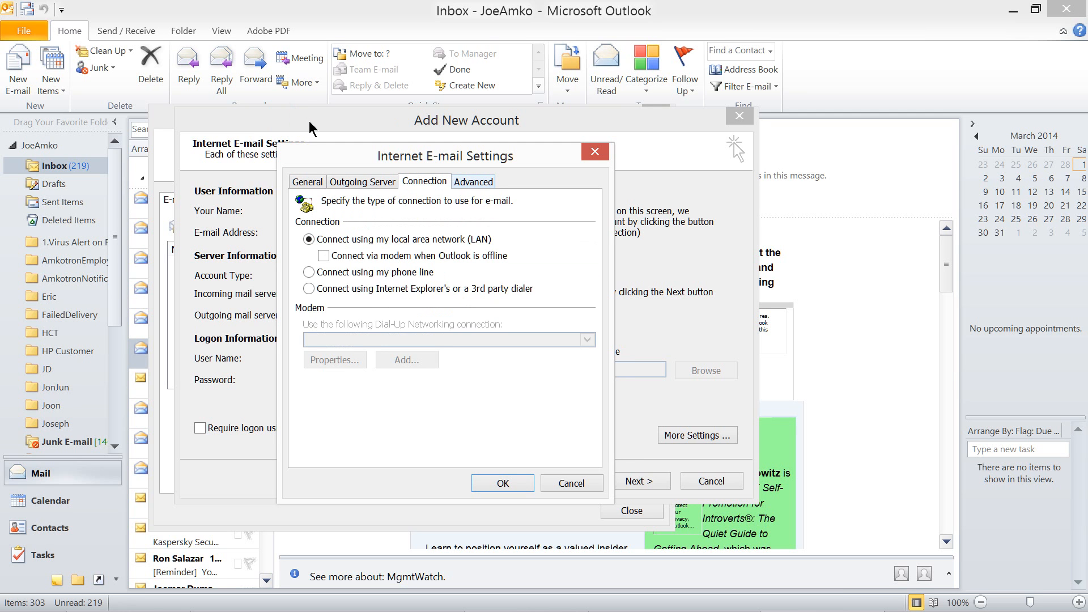
key("ctrl+Tab")
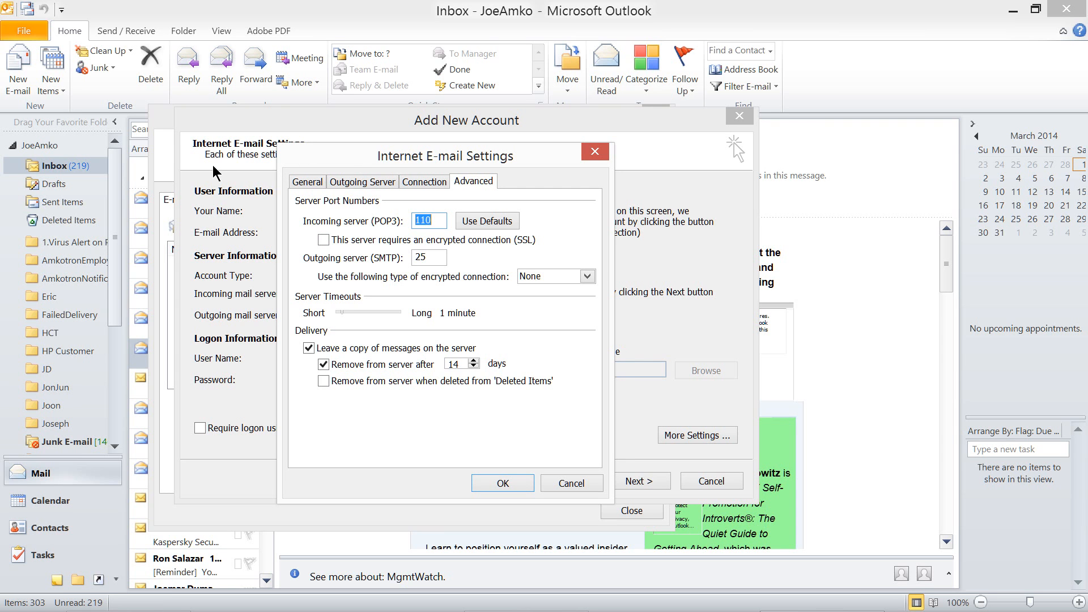
Try the incoming server's SSL option and Auto encryption for the outgoing server, restoring the encryption type to None
left_click(324, 240)
left_click(324, 239)
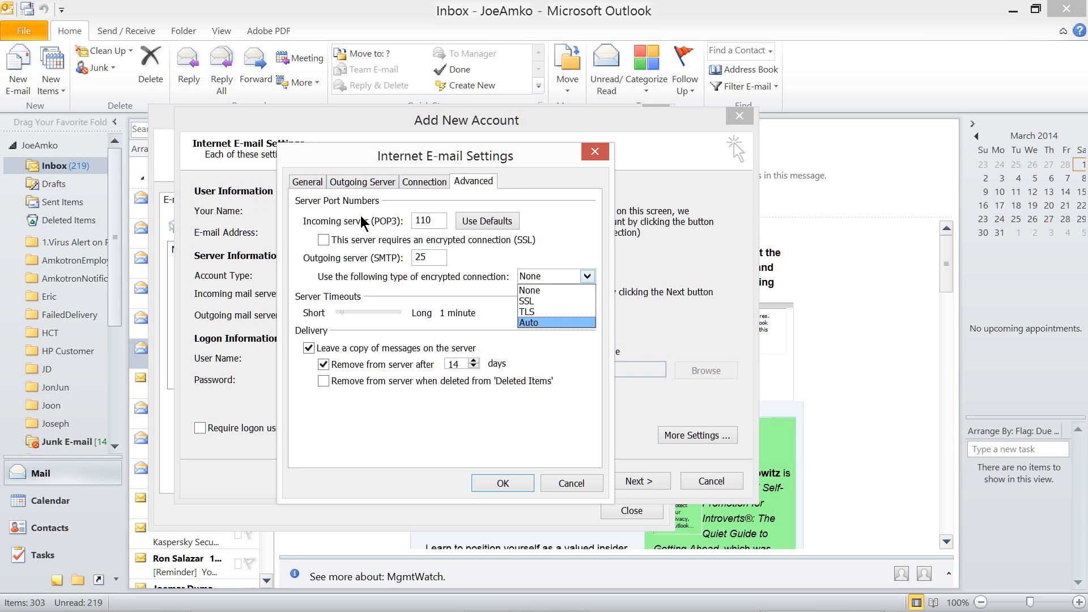
key("Return")
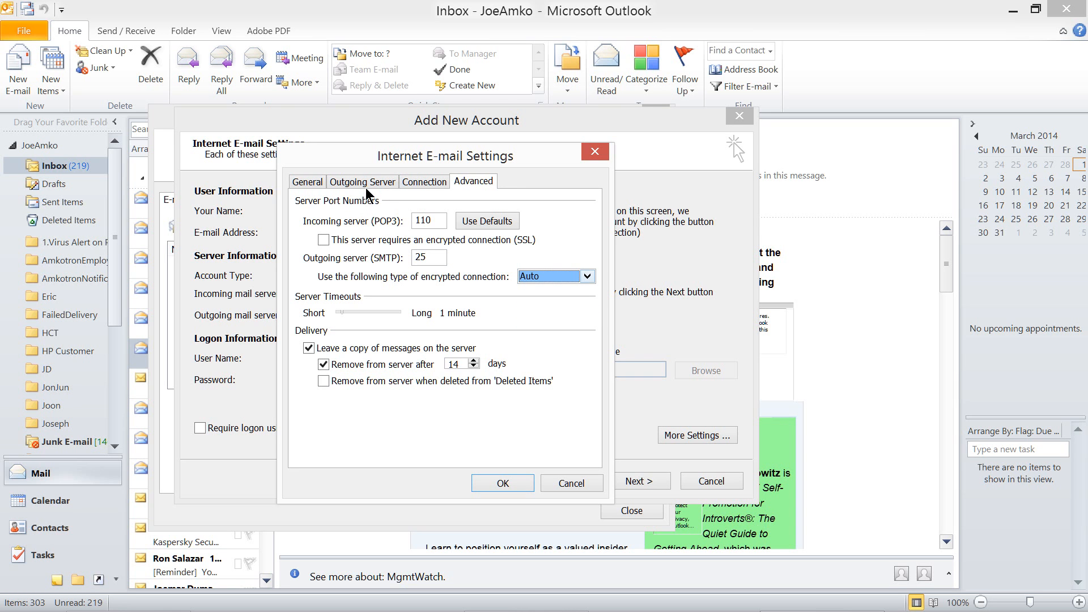
left_click(587, 277)
left_click(557, 290)
left_click_drag(325, 147, 305, 33)
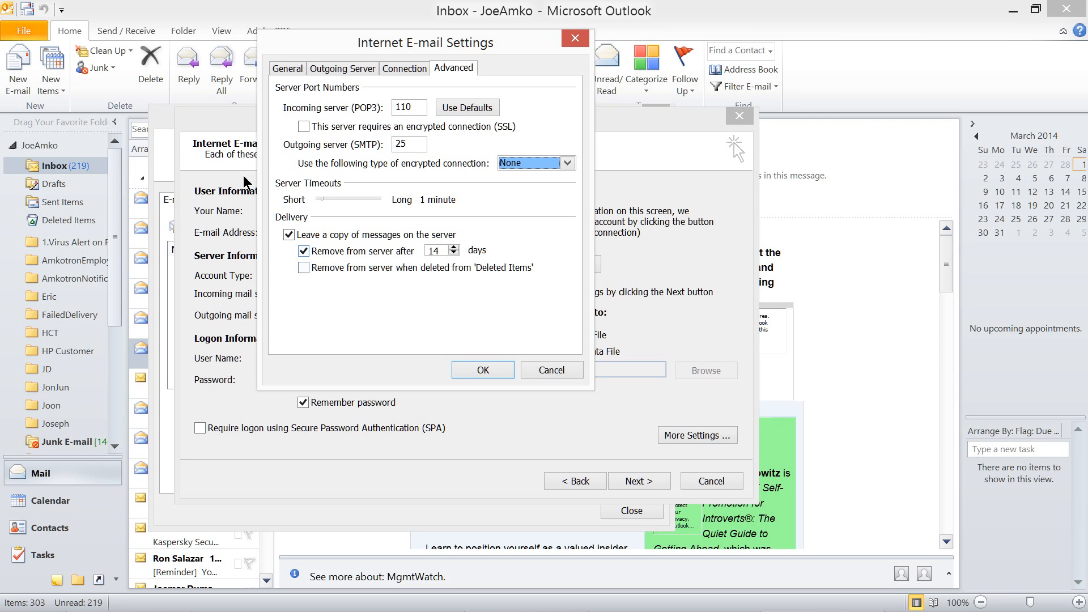
Keep message copies on the server but remove them after 1 day, and apply the additional account settings
left_click(204, 166)
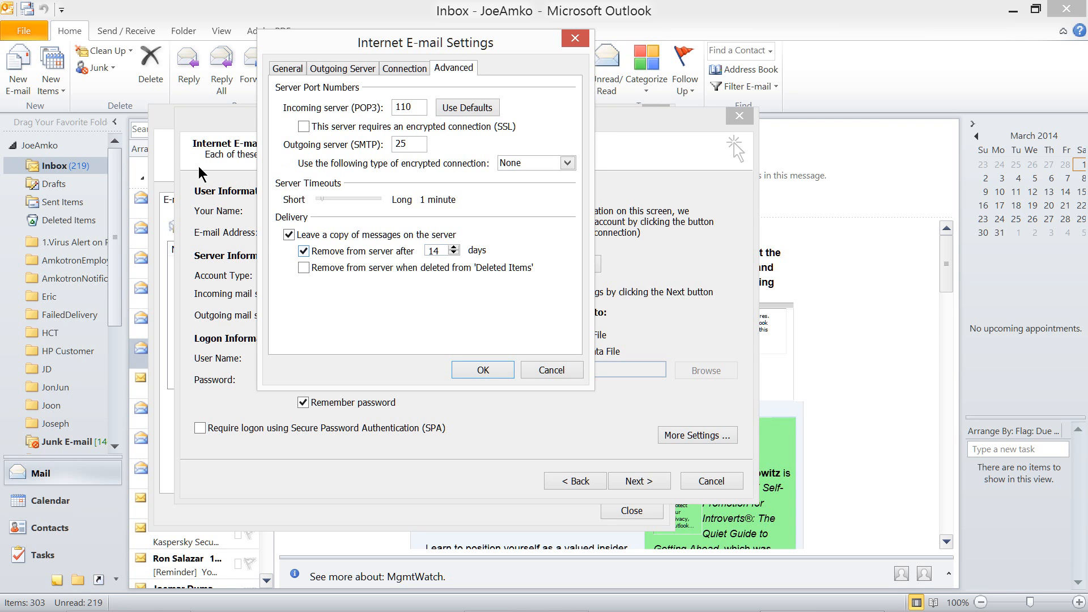
left_click(304, 251)
left_click_drag(466, 45, 560, 88)
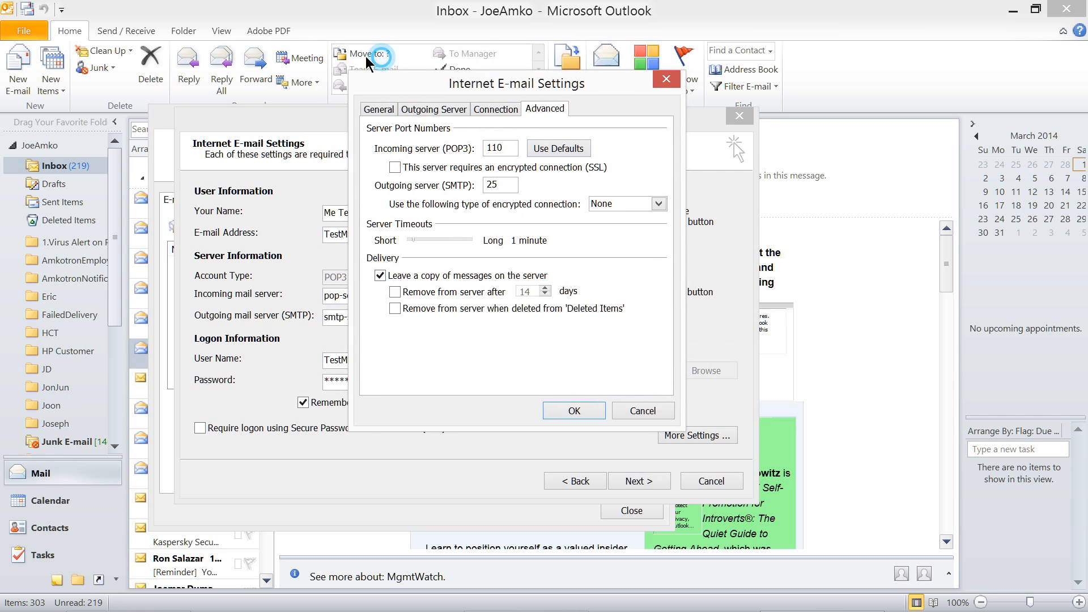
left_click_drag(380, 76, 294, 61)
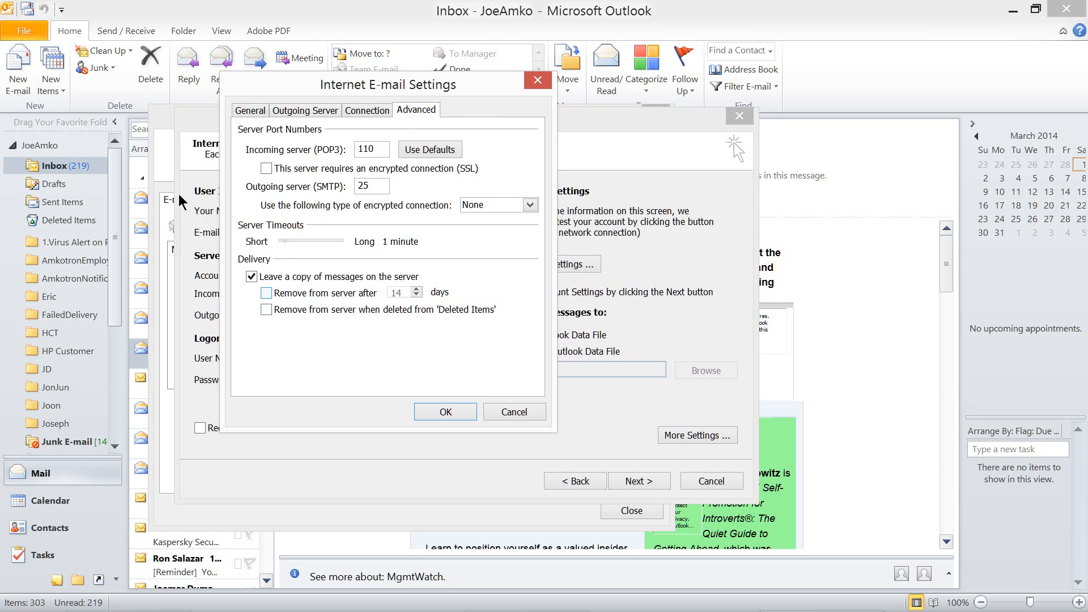
left_click(266, 293)
key("Tab")
type("1")
key("Return")
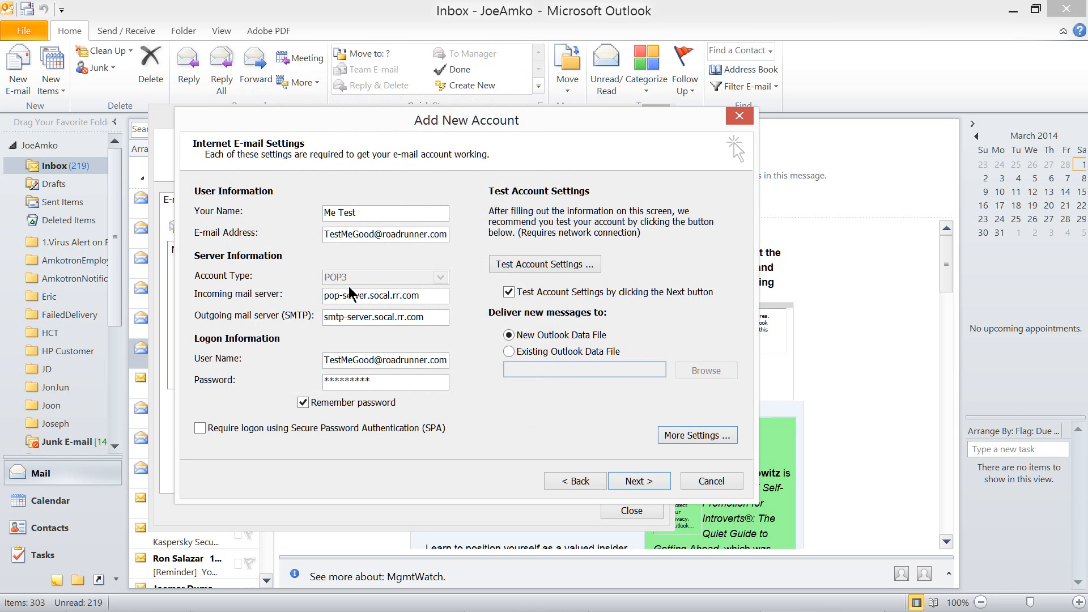
Test the account settings for the incoming server logon and sending a test message, and close the test report
key("Tab")
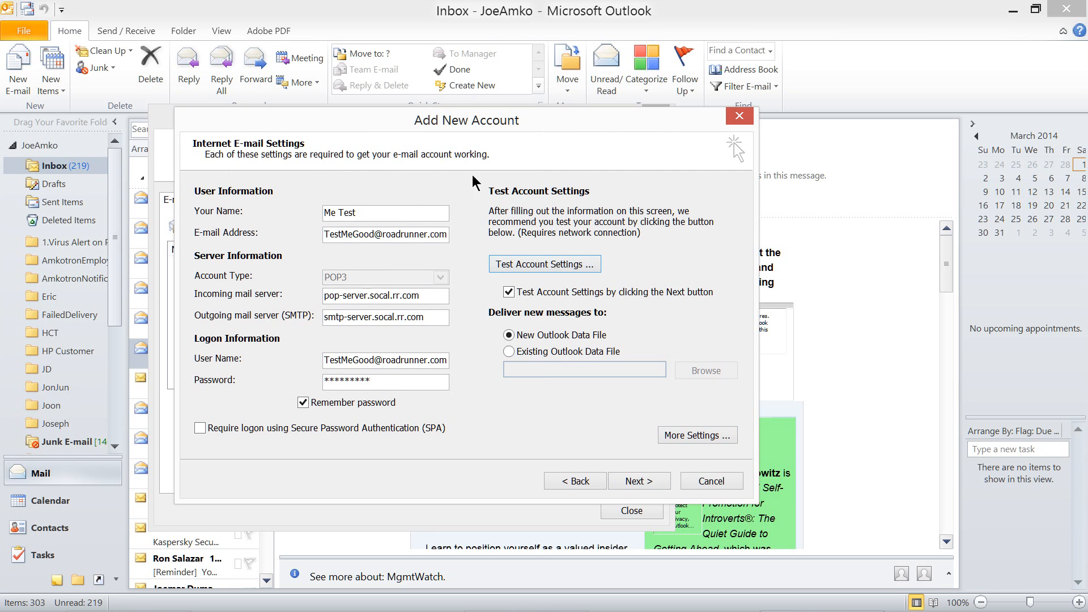
left_click_drag(421, 85, 399, 84)
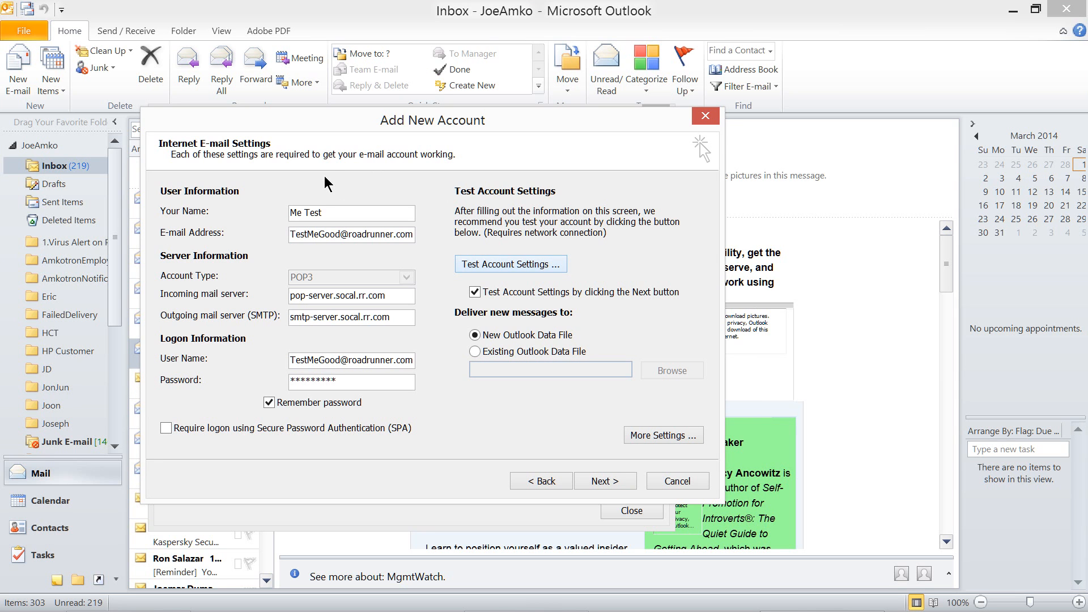
key("space")
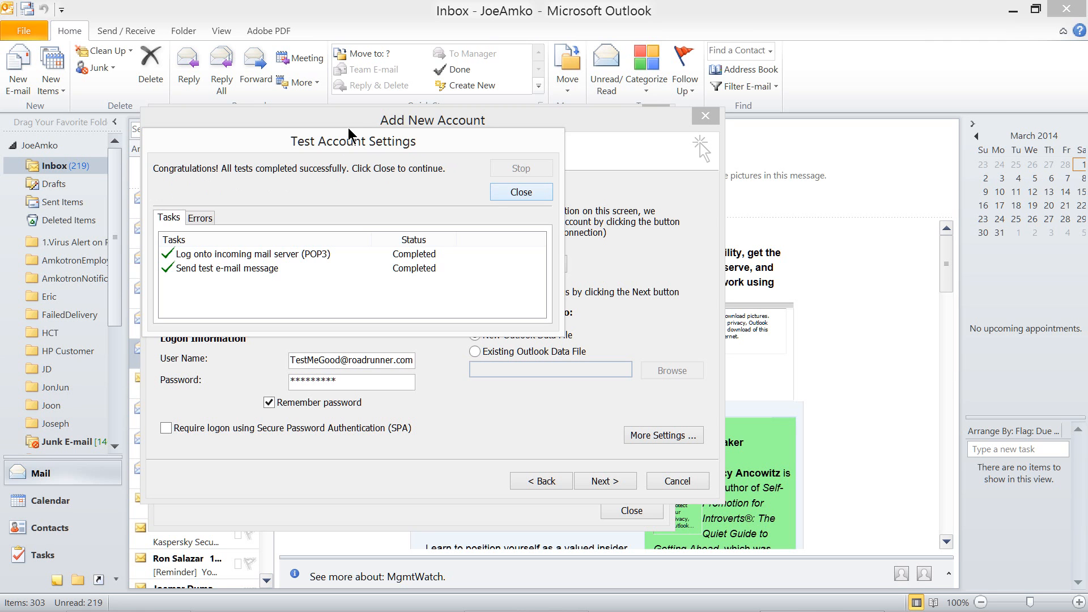
key("Return")
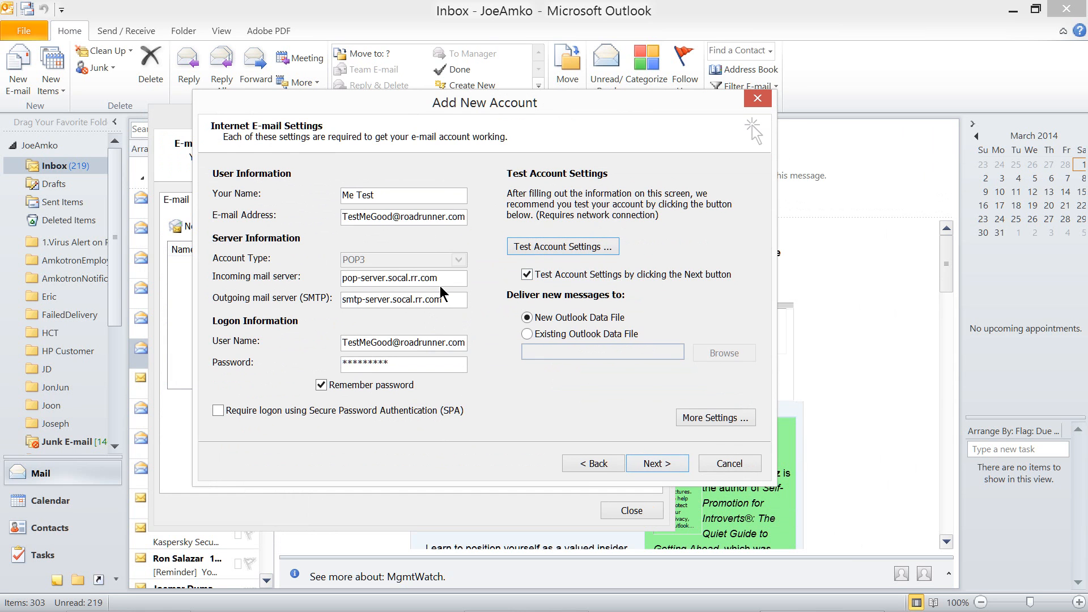
Turn off the automatic settings test when continuing, finish the new account setup and close Account Settings
left_click(526, 274)
key("Return")
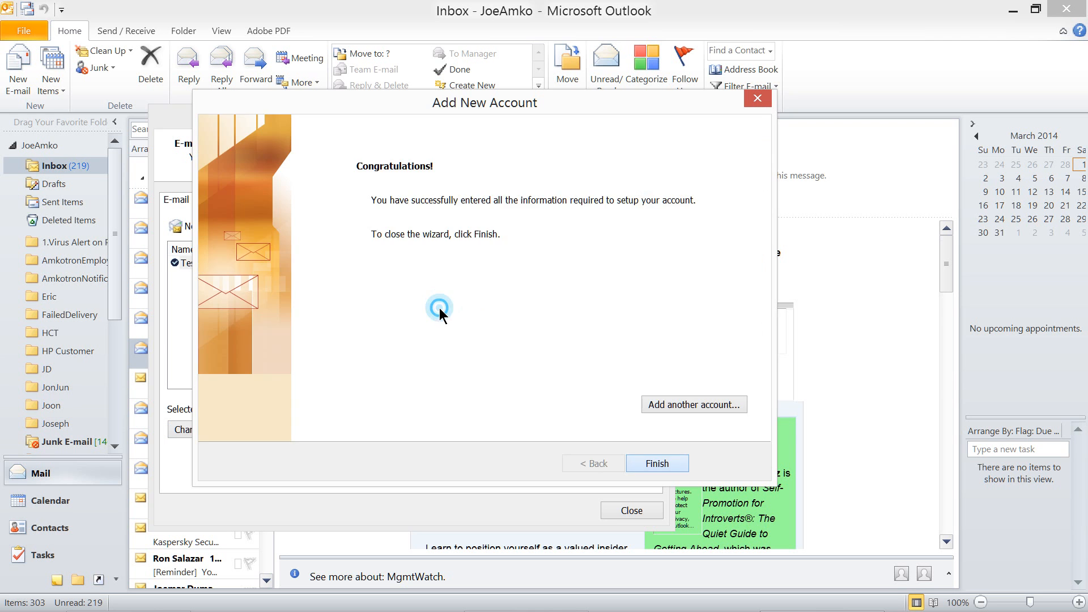
key("Return")
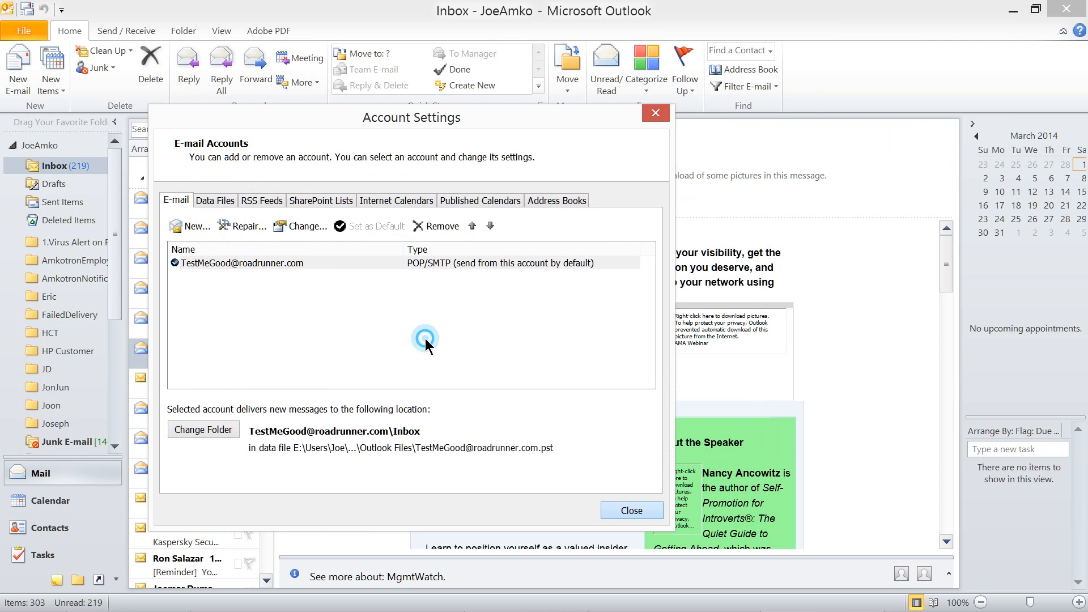
key("Return")
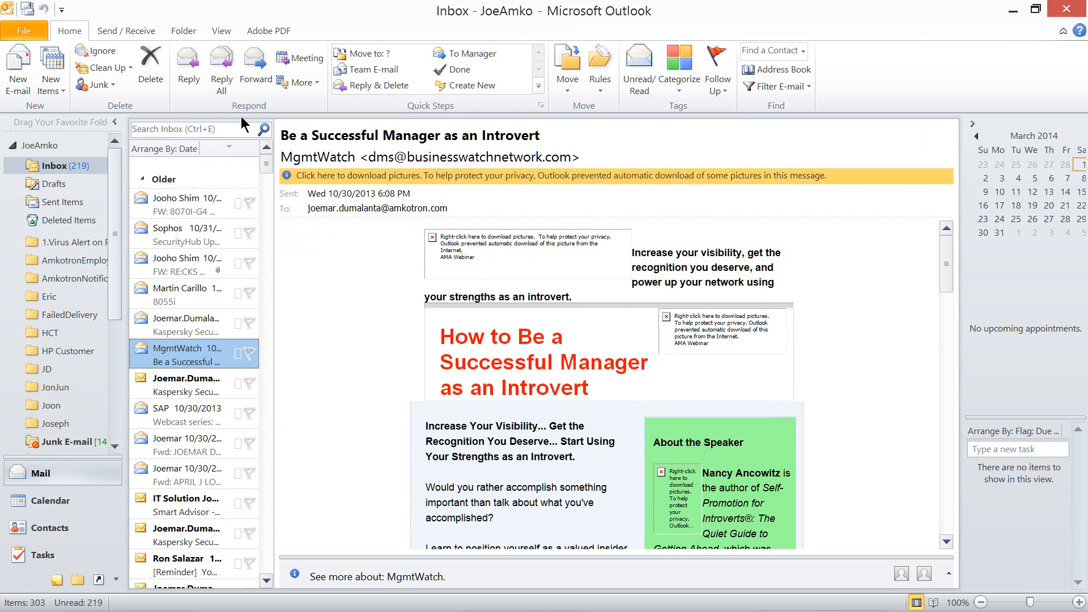
Open a new blank e-mail message and reposition its window
left_click(18, 68)
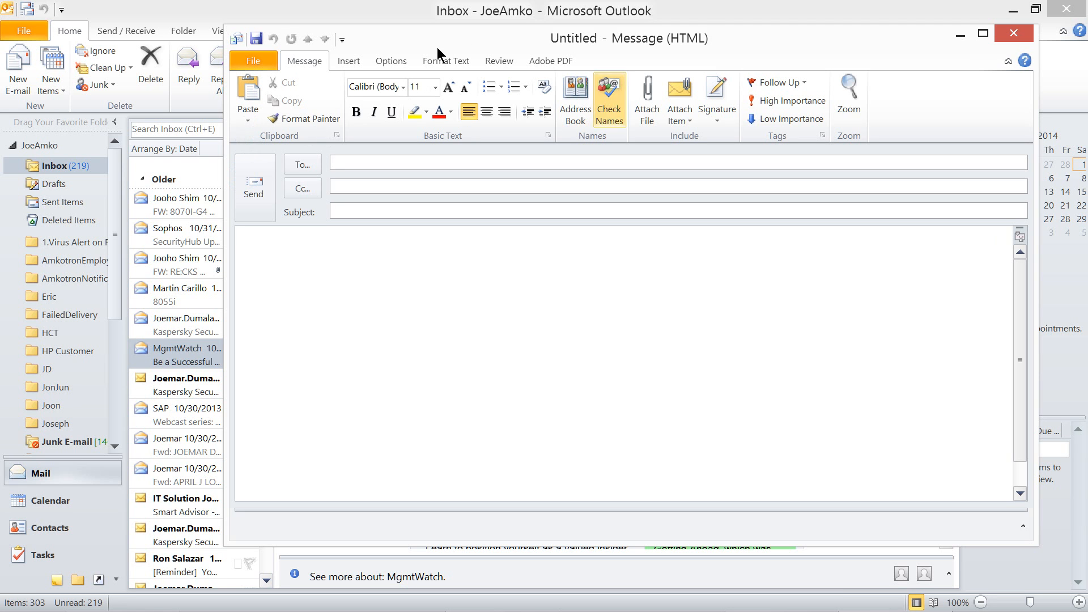
left_click_drag(466, 33, 372, 50)
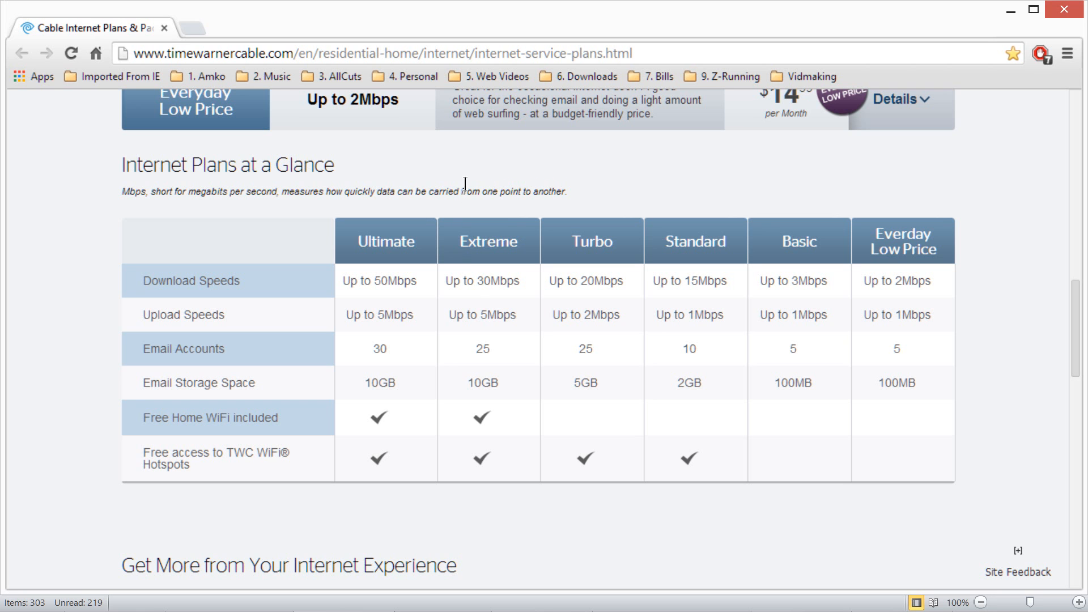
Switch to Chrome and examine how many e-mail accounts the Standard plan includes in the Time Warner Cable plan comparison
left_click_drag(449, 162, 487, 161)
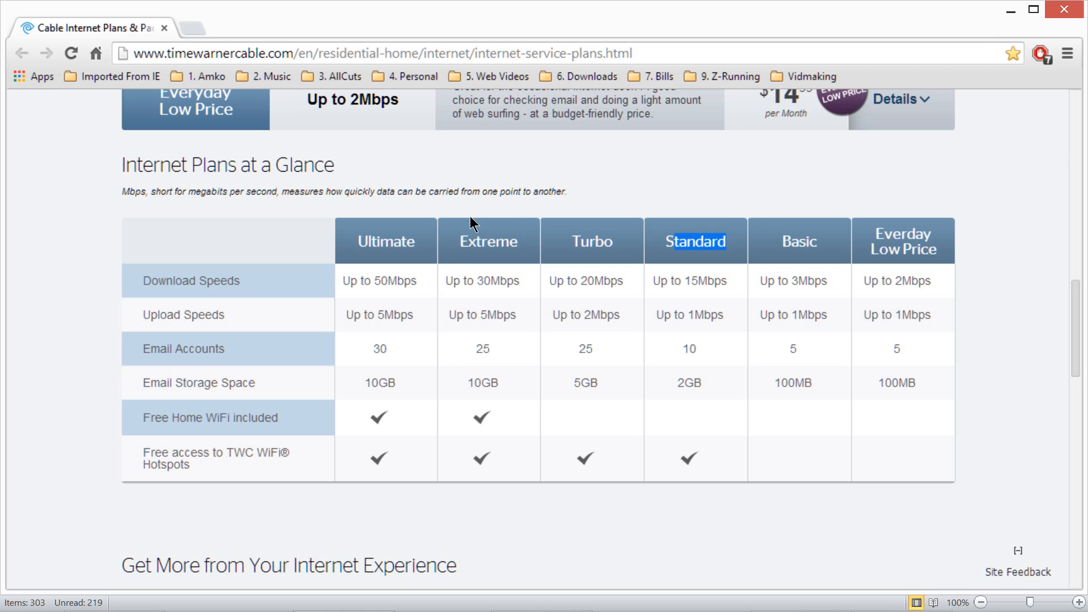
left_click_drag(466, 233, 447, 233)
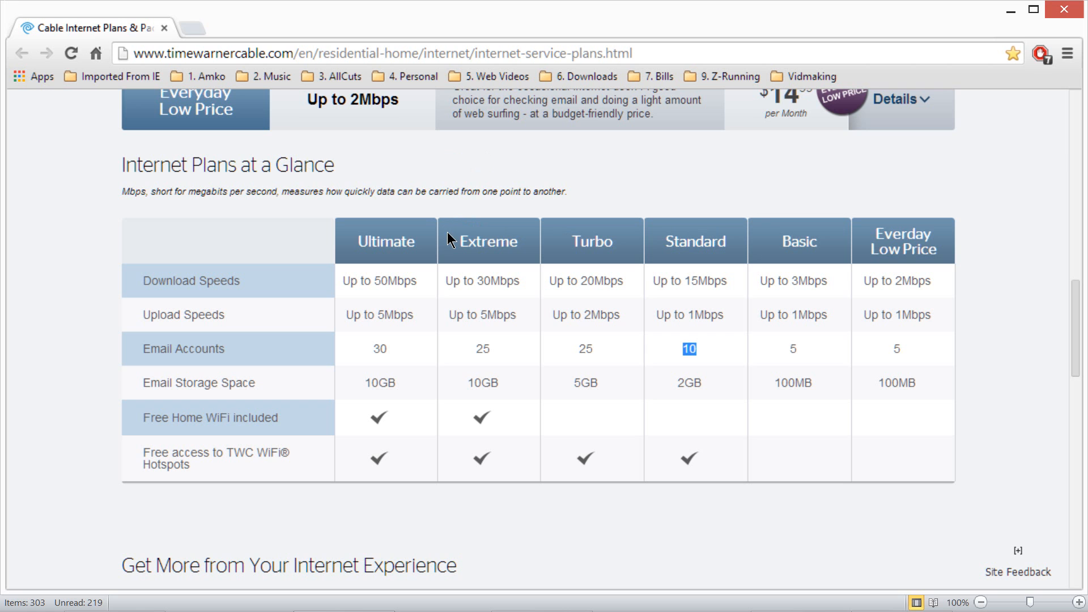
Compare the number of e-mail accounts and the e-mail storage space of the Turbo, Extreme and Ultimate plans in the comparison table
double_click(413, 166)
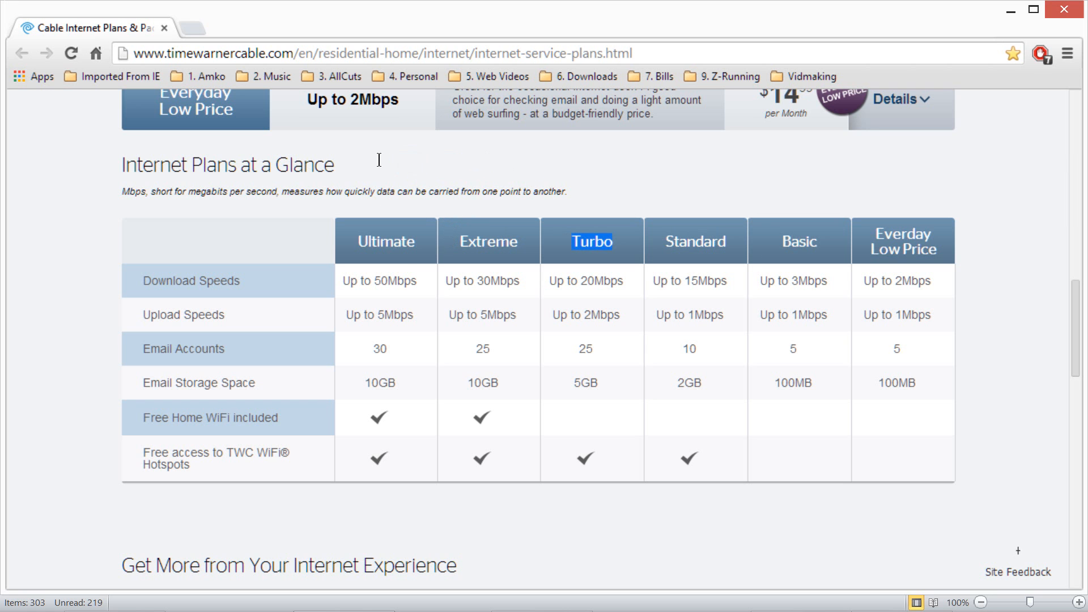
left_click(384, 232)
left_click_drag(399, 233, 371, 257)
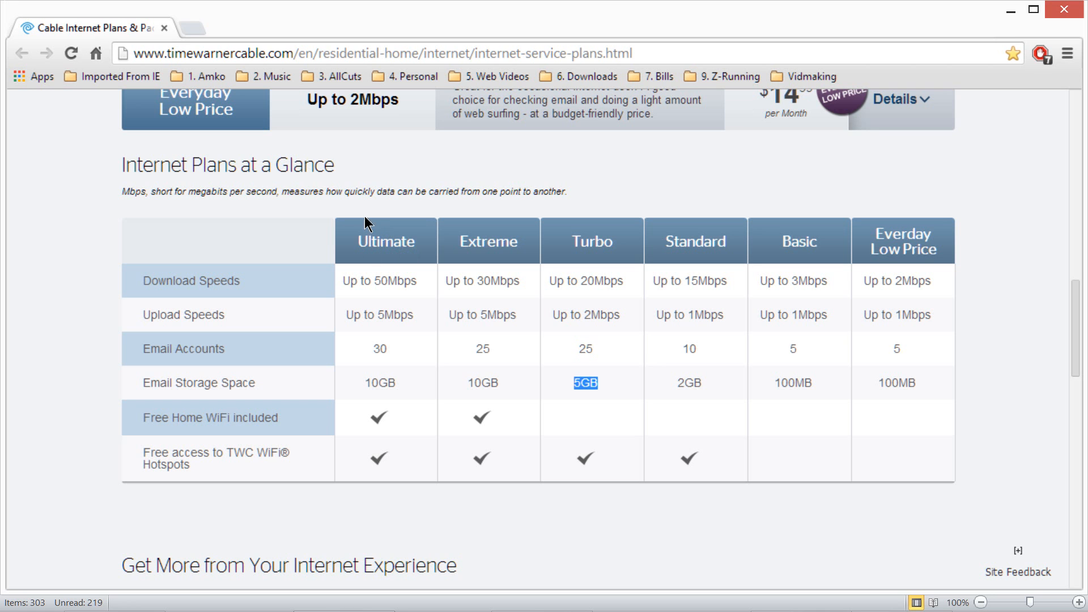
left_click_drag(348, 162, 305, 163)
left_click_drag(318, 233, 297, 253)
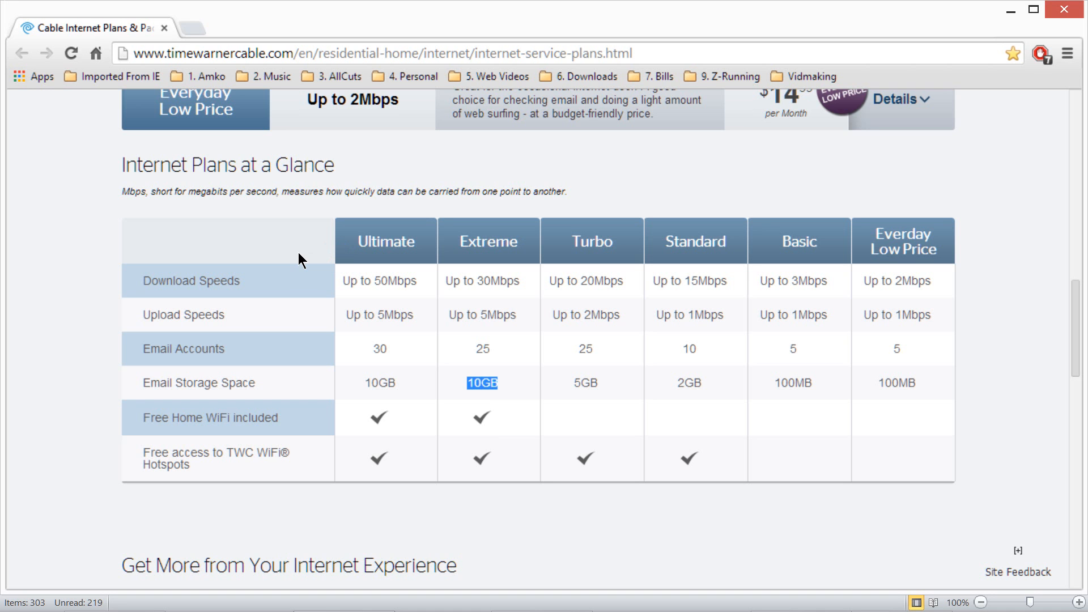
left_click_drag(281, 168, 239, 160)
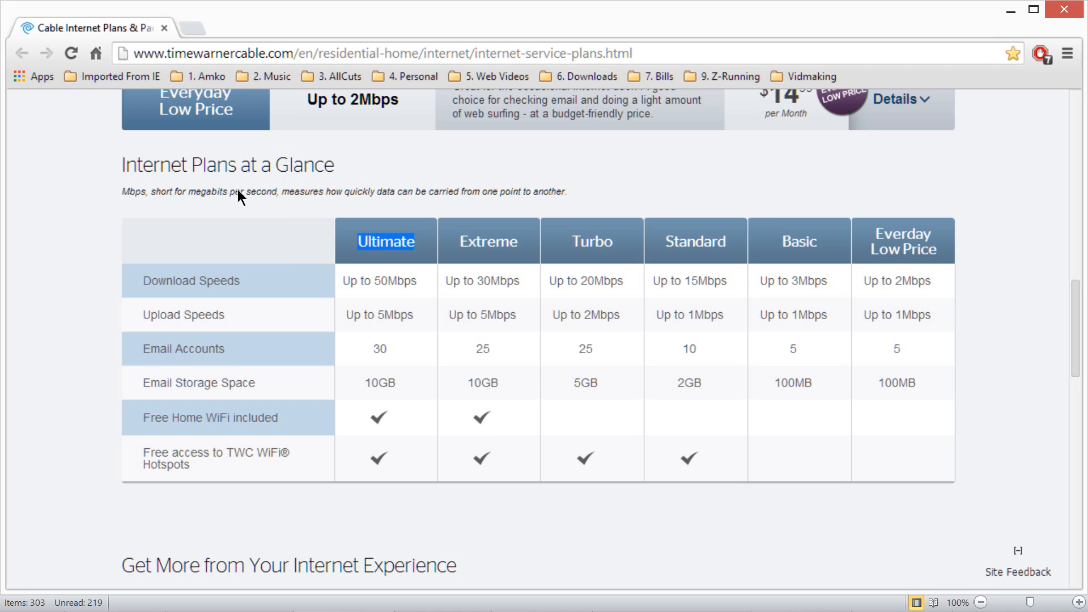
mouse_move(242, 234)
left_mouse_down()
mouse_move(268, 236)
mouse_move(239, 253)
left_mouse_up()
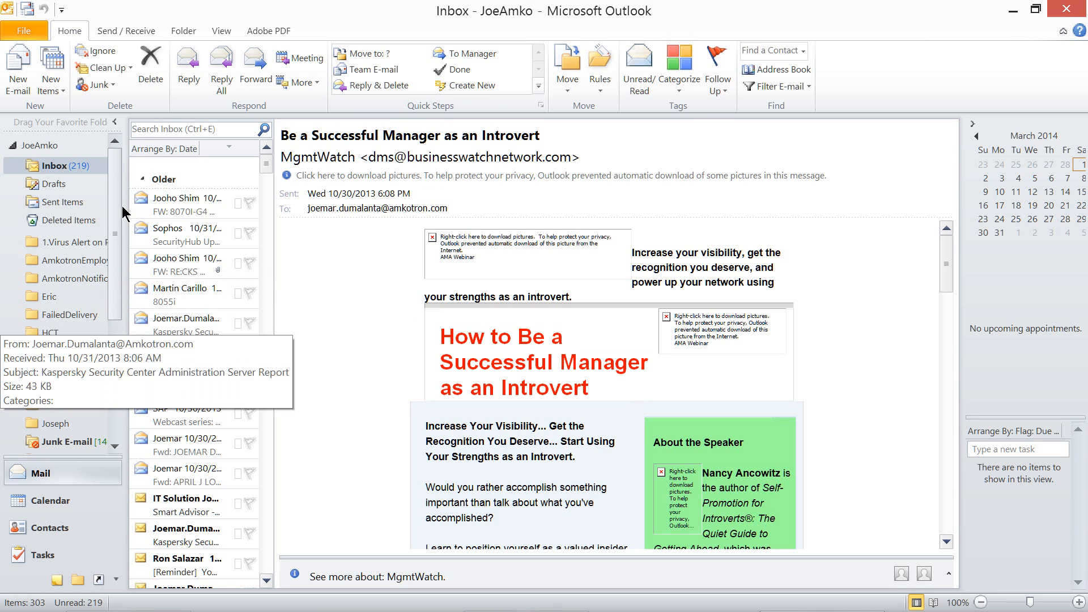
Switch back to Outlook and preview several older Inbox messages, including the Kaspersky reports, the White Spot Status forward and the Sophos SecurityHub update
left_click(182, 316)
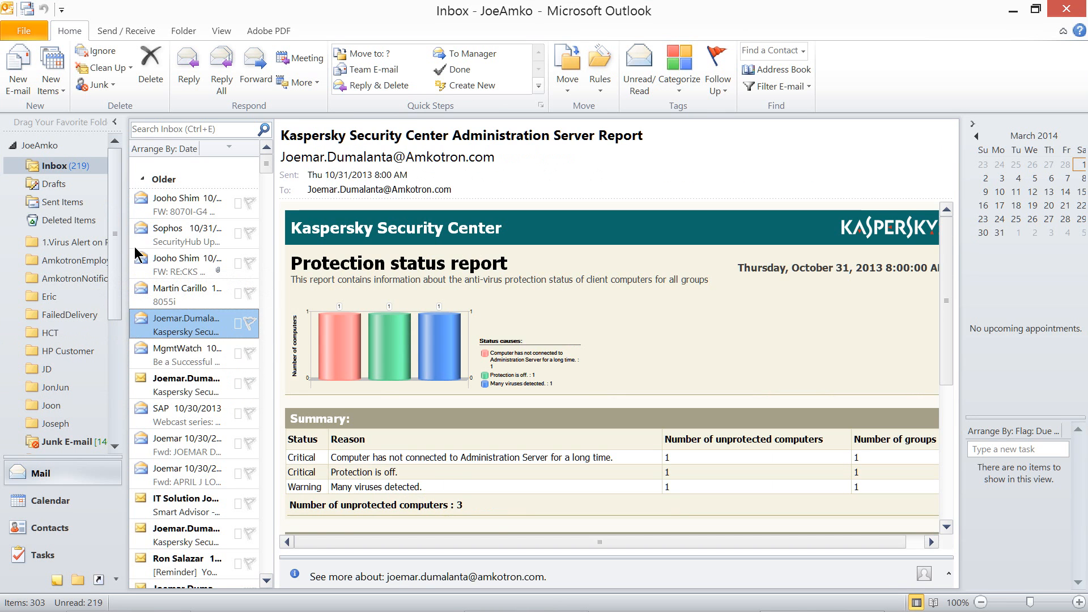
left_click(204, 380)
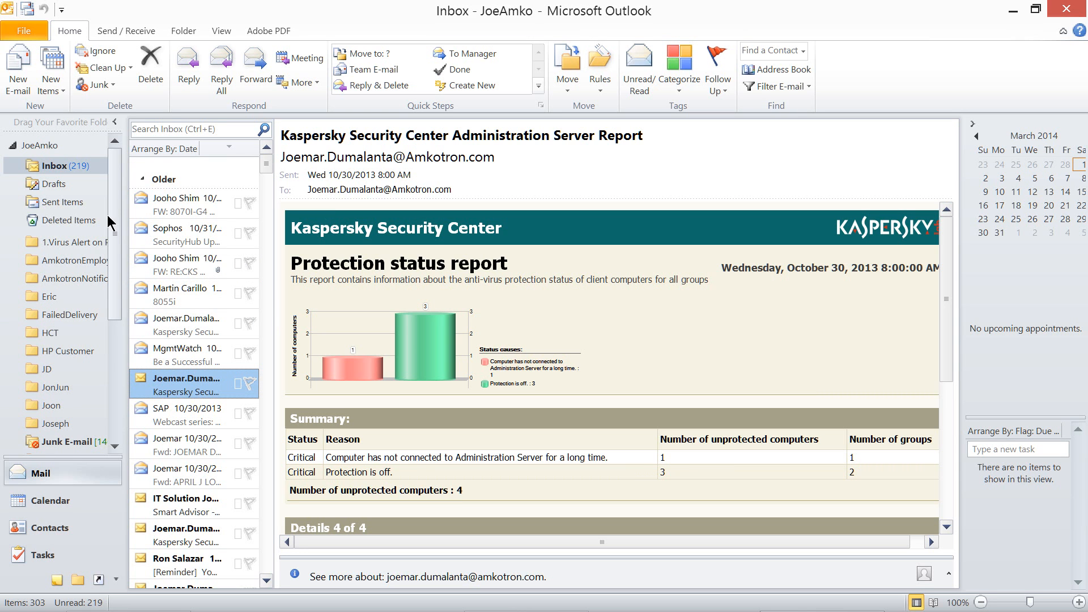
left_click(163, 324)
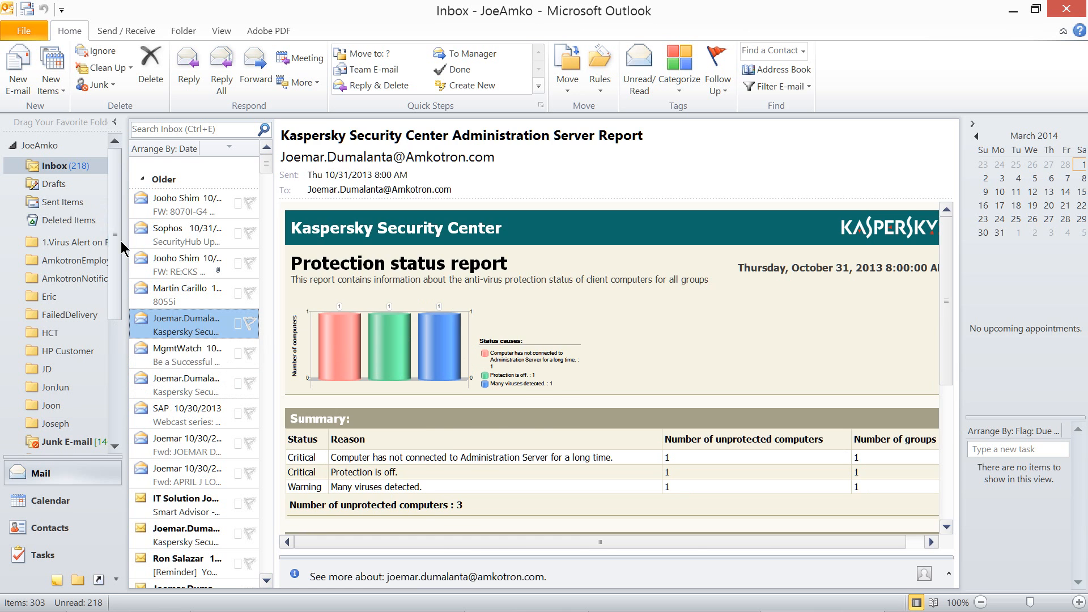
left_click(181, 357)
left_click(180, 316)
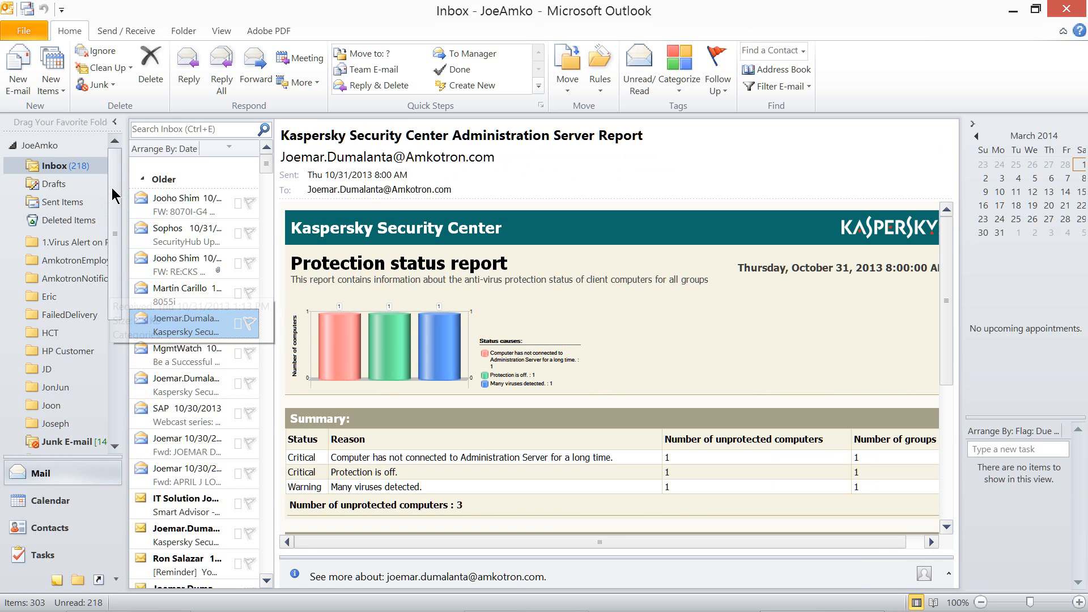
left_click(170, 293)
left_click(172, 266)
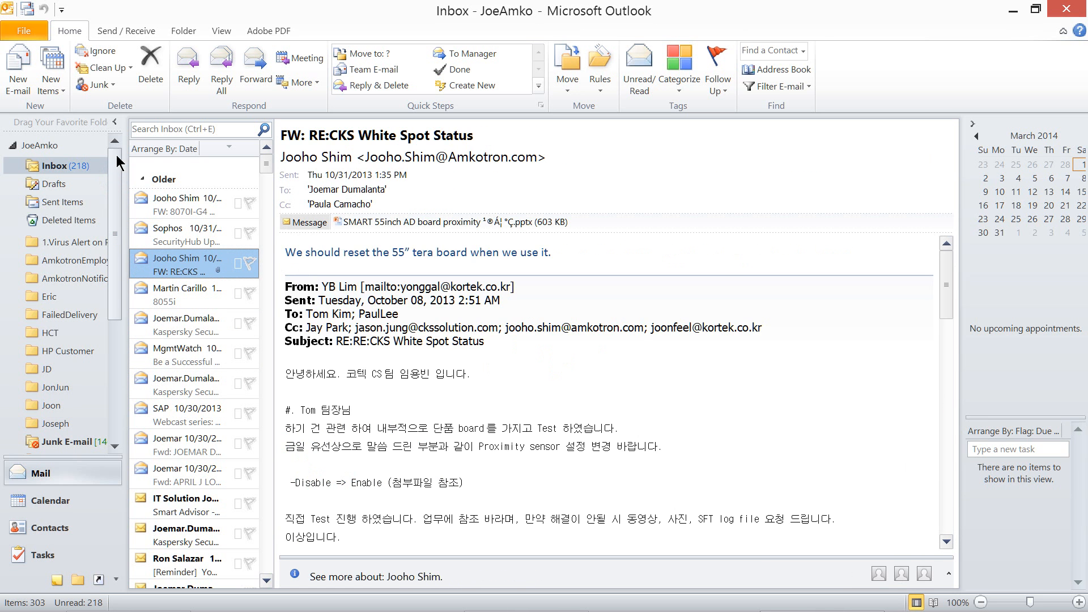
left_click(173, 234)
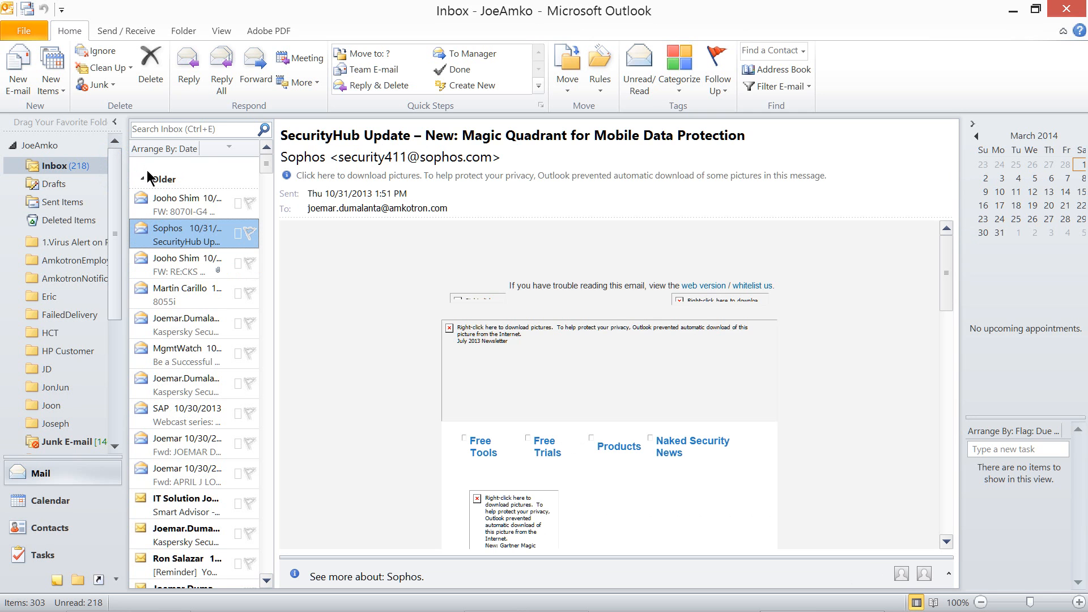